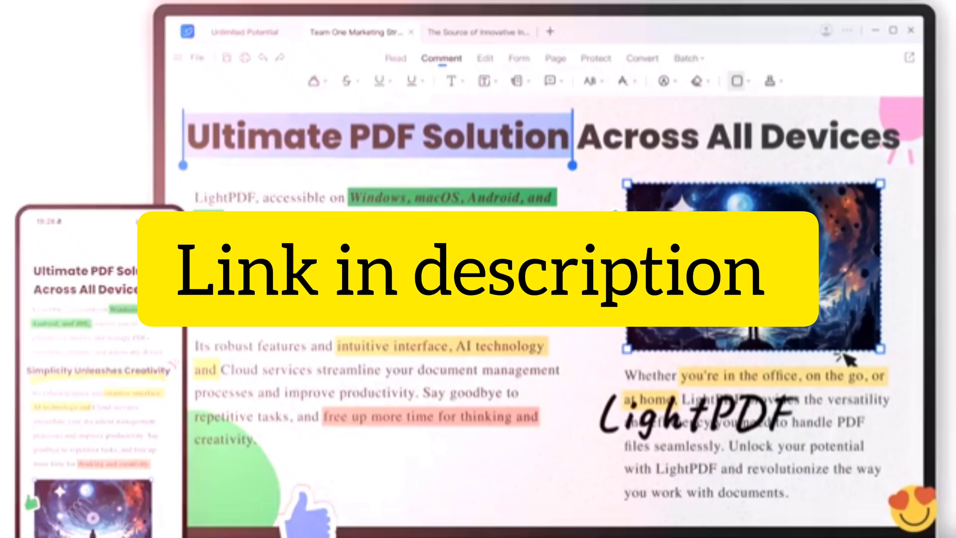
Scroll down through the tool sections of the lightpdf.com homepage.
{"action": "scroll", "coordinate": [273, 346], "scroll_direction": "down", "scroll_amount": 6}
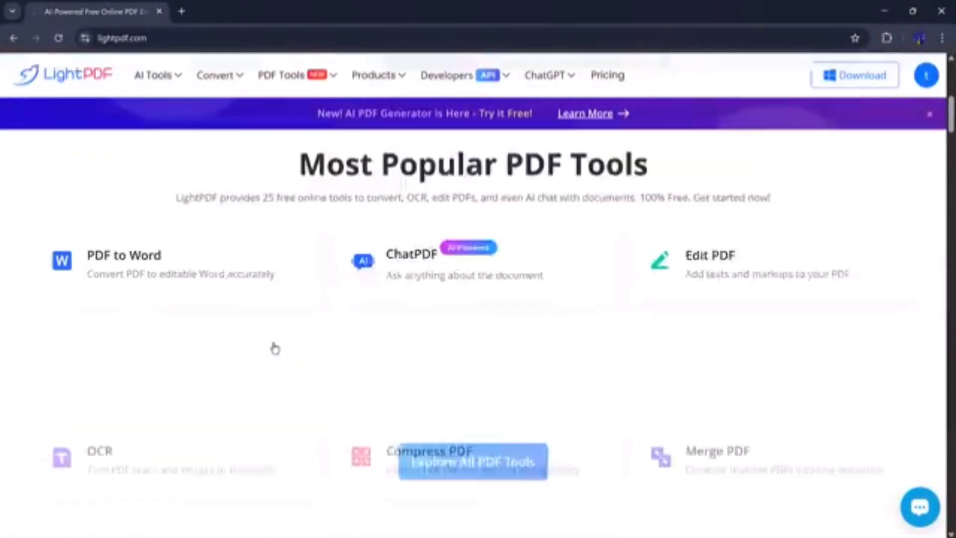
{"action": "scroll", "coordinate": [275, 349], "scroll_direction": "down", "scroll_amount": 2}
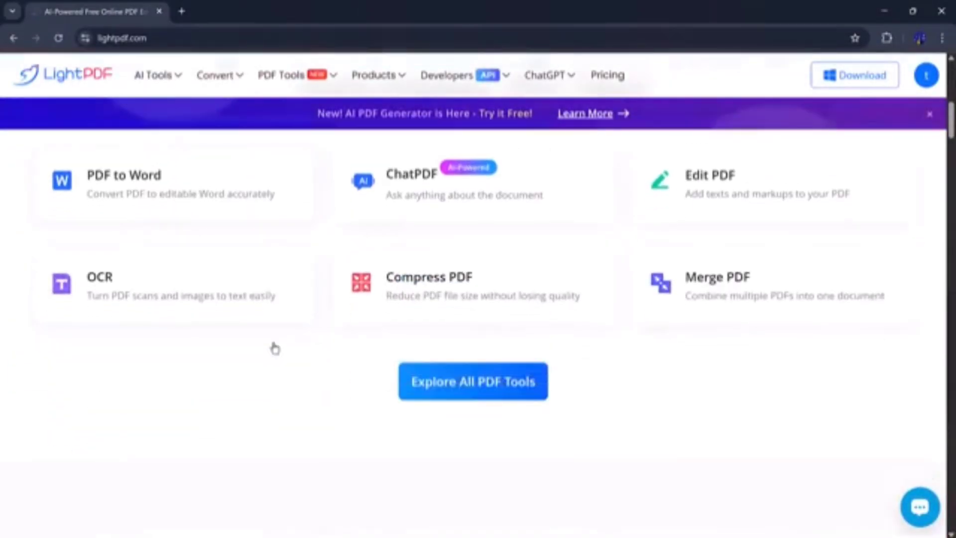
{"action": "scroll", "coordinate": [274, 348], "scroll_direction": "down", "scroll_amount": 5}
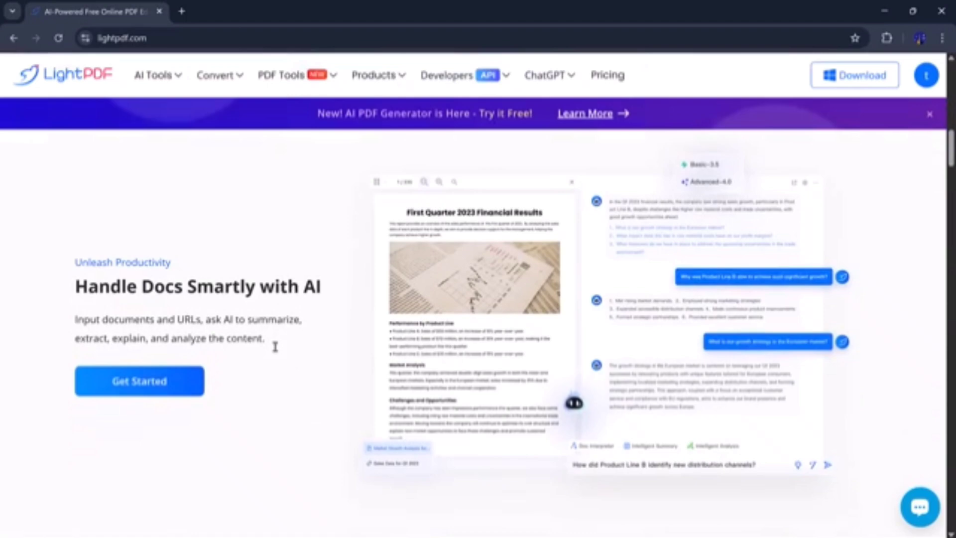
{"action": "scroll", "coordinate": [276, 349], "scroll_direction": "down", "scroll_amount": 5}
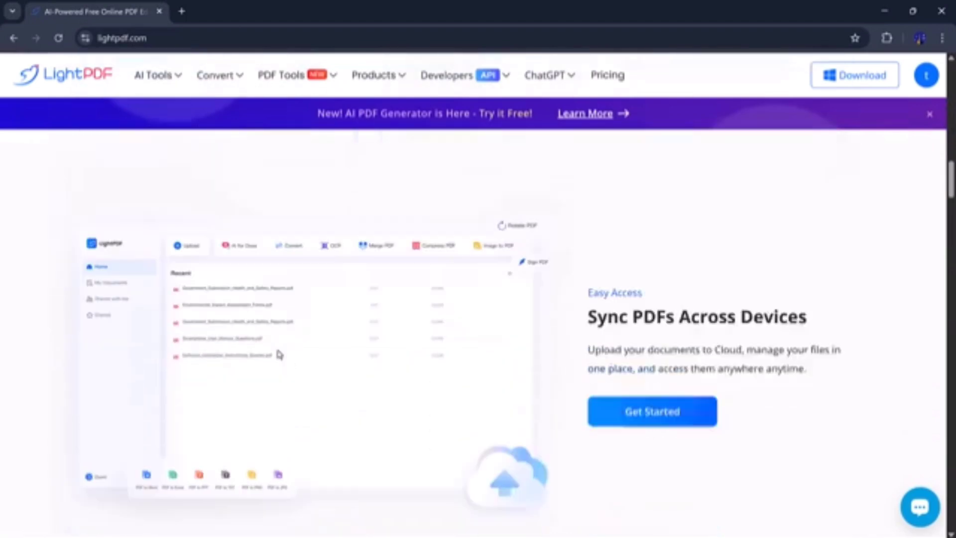
{"action": "scroll", "coordinate": [279, 355], "scroll_direction": "down", "scroll_amount": 2}
{"action": "scroll", "coordinate": [278, 354], "scroll_direction": "down", "scroll_amount": 1}
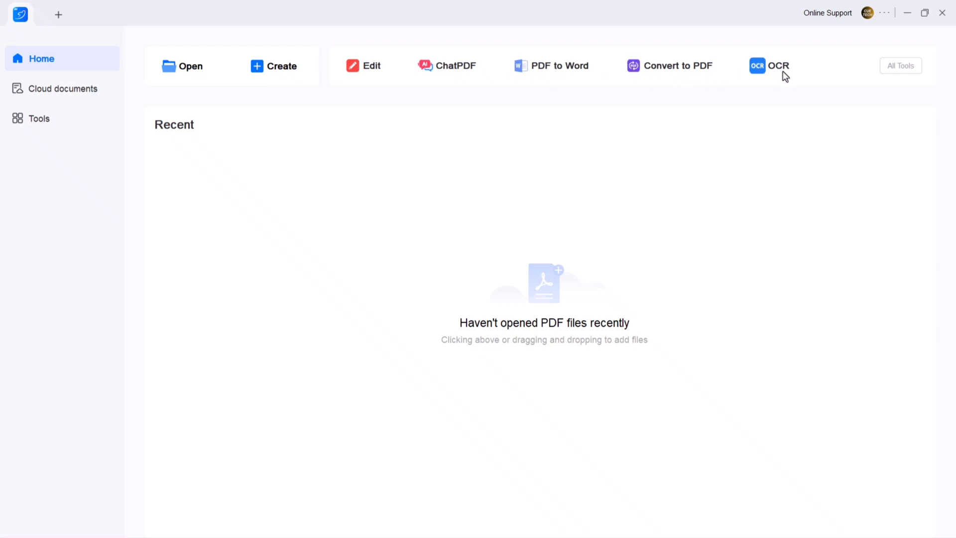
Show the Tools page and scroll through every category from AI Tools down to Other.
{"action": "left_click", "coordinate": [55, 124]}
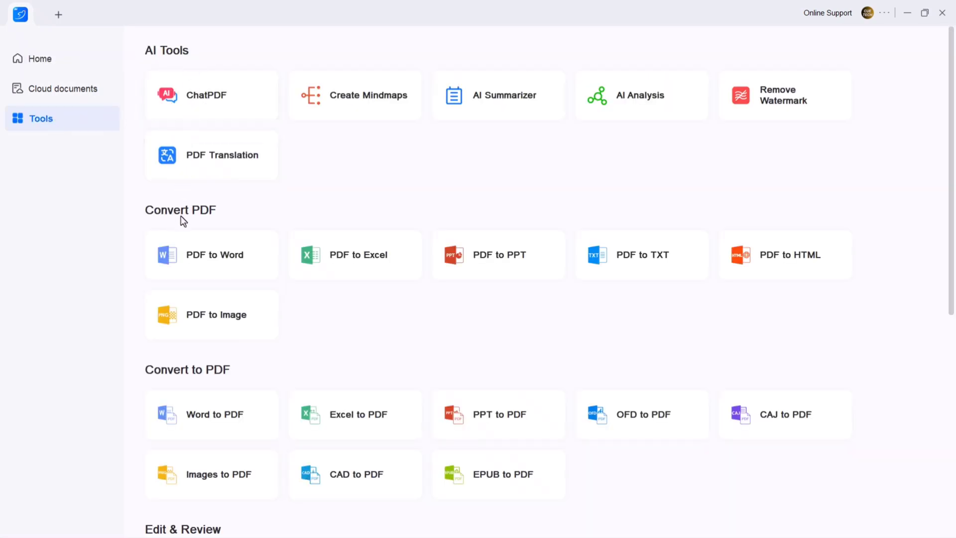
{"action": "scroll", "coordinate": [183, 220], "scroll_direction": "down", "scroll_amount": 3}
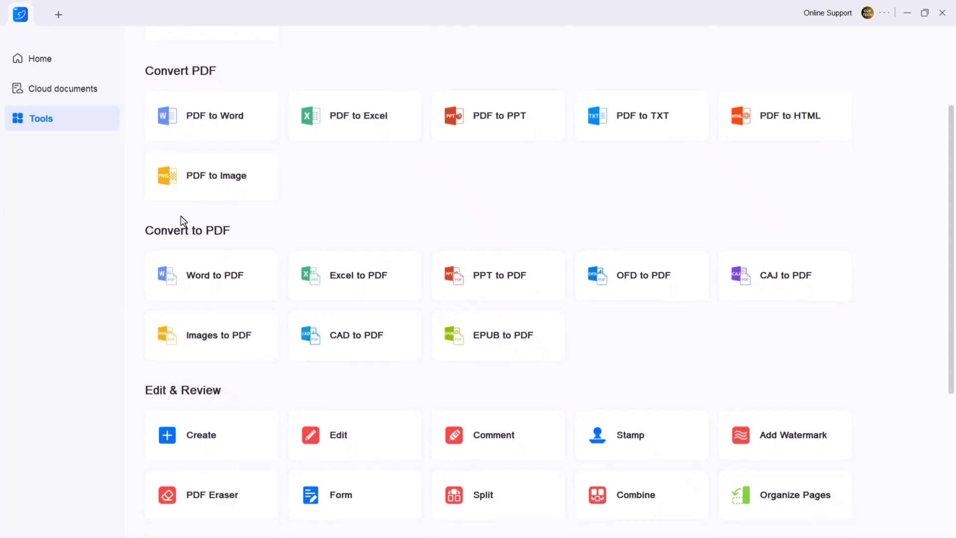
{"action": "scroll", "coordinate": [184, 220], "scroll_direction": "down", "scroll_amount": 3}
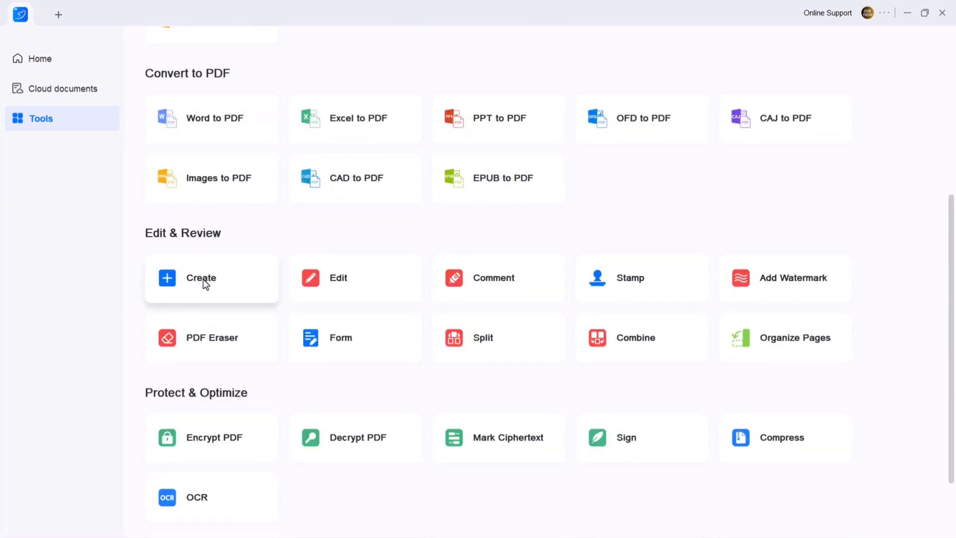
{"action": "scroll", "coordinate": [209, 297], "scroll_direction": "down", "scroll_amount": 2}
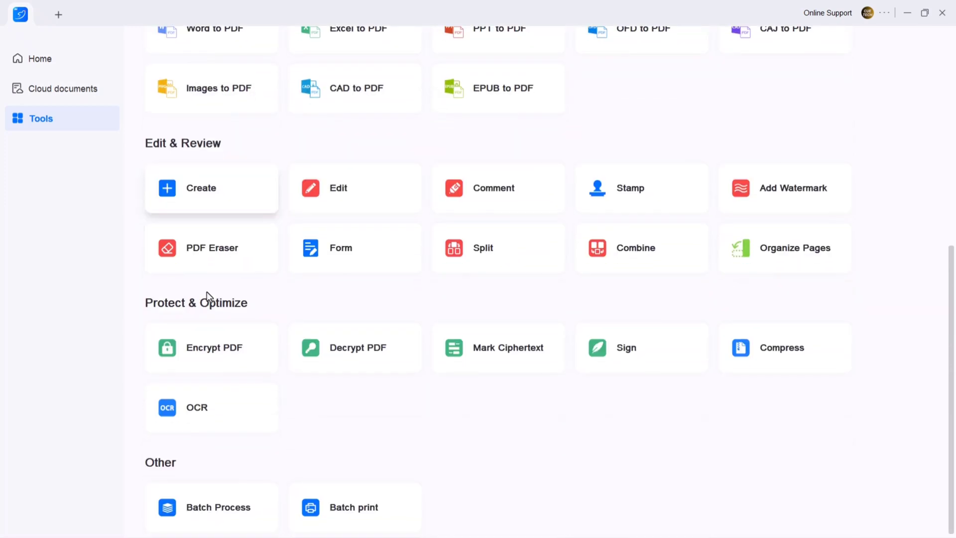
From Home, open 'Untitled document' from the Downloads folder with Ctrl+O.
{"action": "left_click", "coordinate": [36, 70]}
{"action": "key", "text": "ctrl+o"}
{"action": "left_click", "coordinate": [55, 152]}
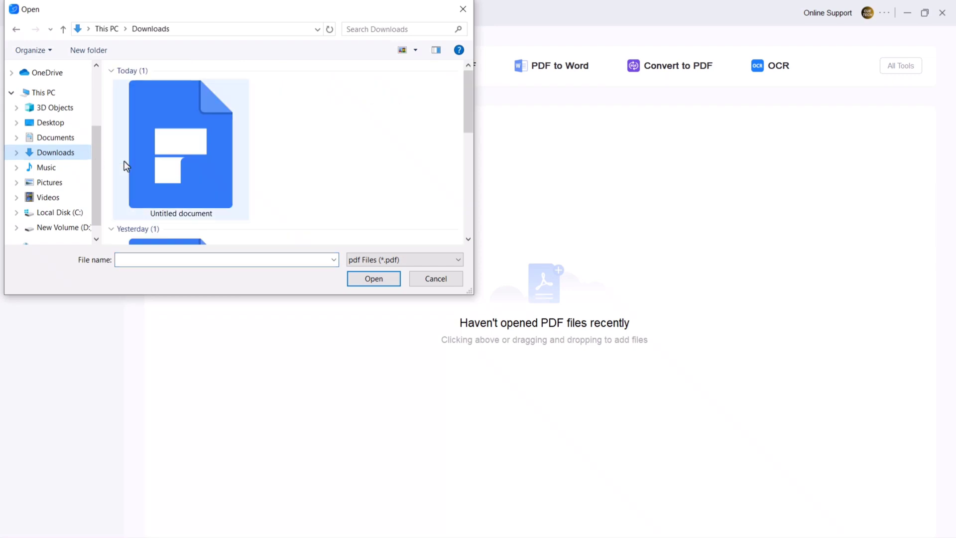
{"action": "left_click", "coordinate": [168, 171]}
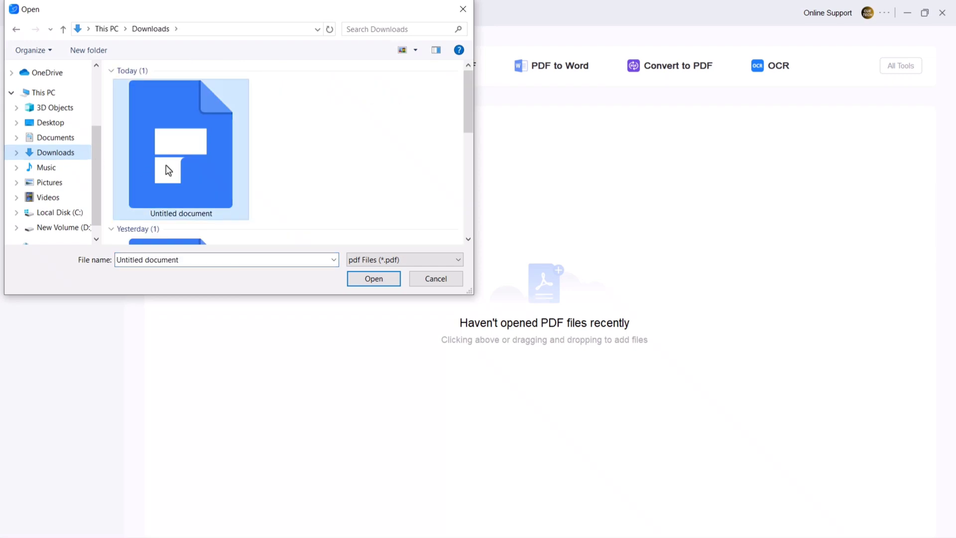
{"action": "left_click", "coordinate": [374, 279]}
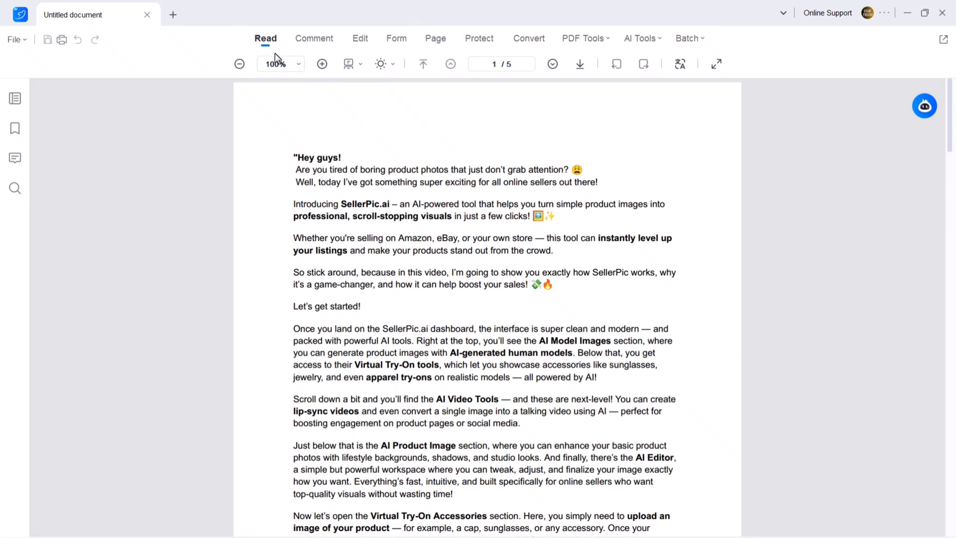
Set zoom to actual size, try Single and Two Page views, and return to a single page.
{"action": "left_click", "coordinate": [289, 70]}
{"action": "left_click", "coordinate": [300, 64]}
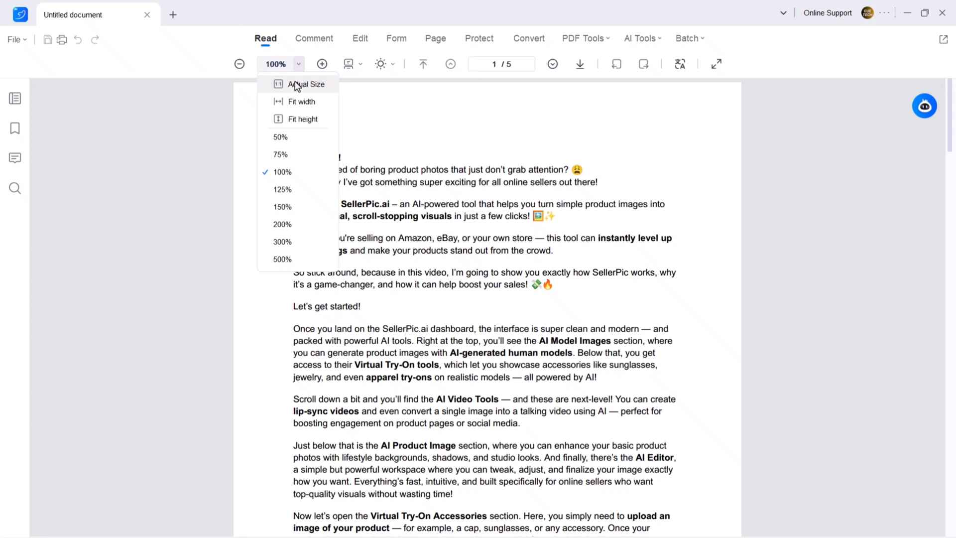
{"action": "left_click", "coordinate": [297, 85]}
{"action": "left_click", "coordinate": [354, 69]}
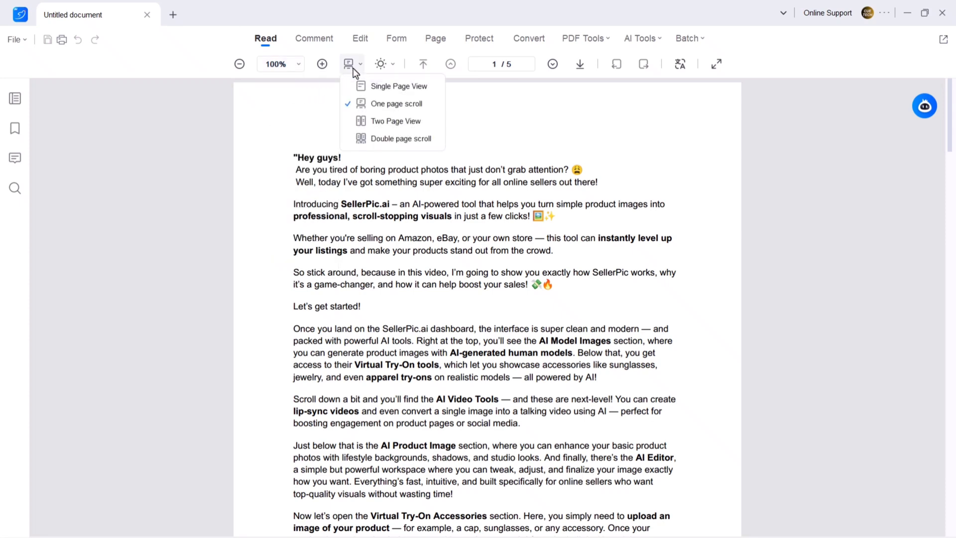
{"action": "left_click", "coordinate": [366, 85]}
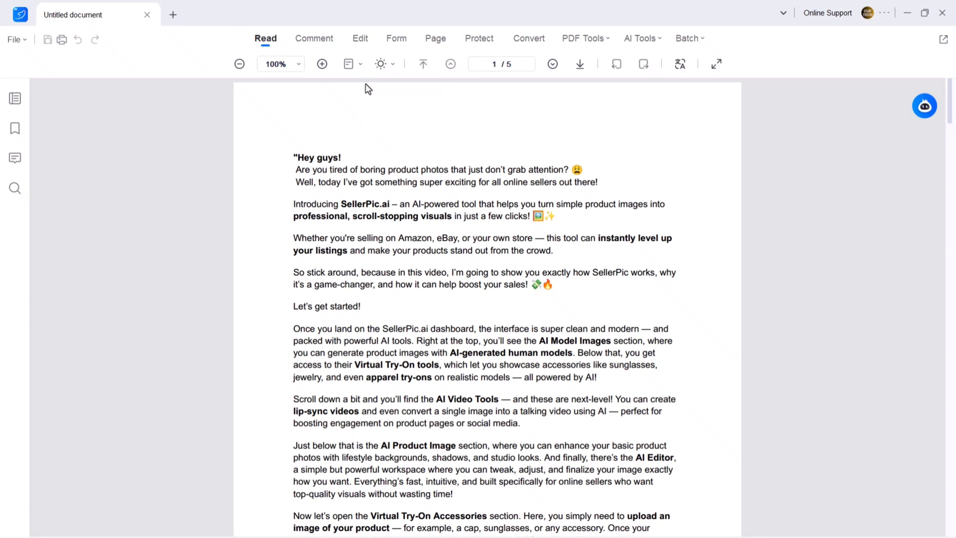
{"action": "left_click", "coordinate": [350, 64]}
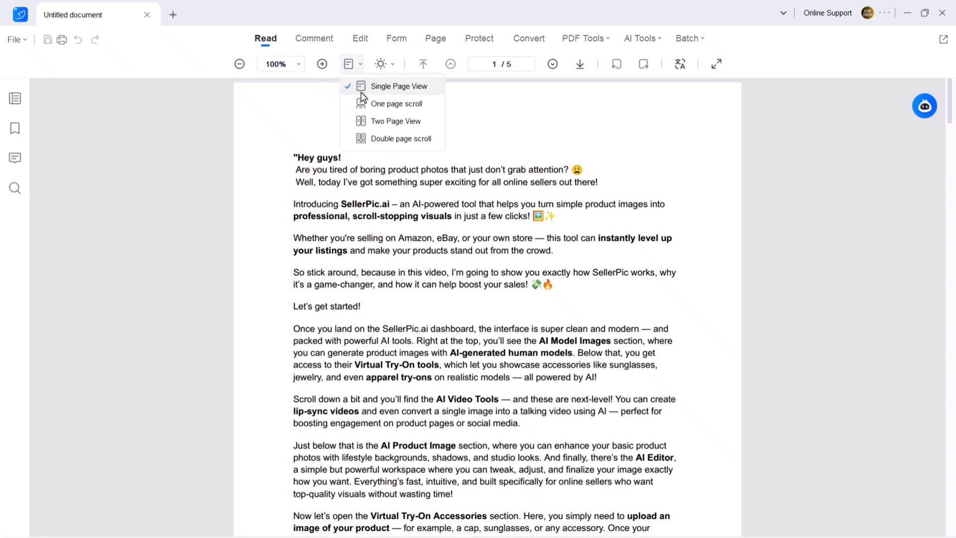
{"action": "left_click", "coordinate": [366, 122]}
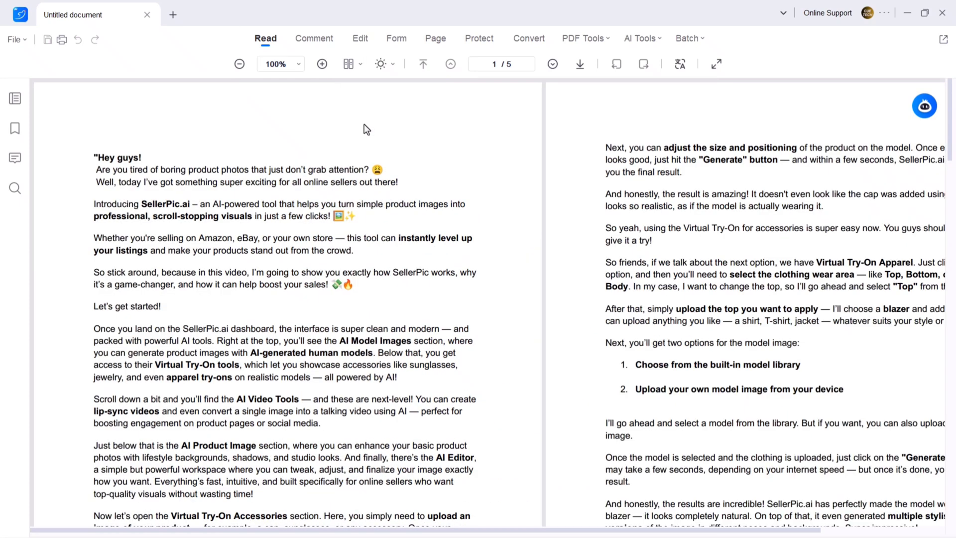
{"action": "left_click", "coordinate": [349, 64]}
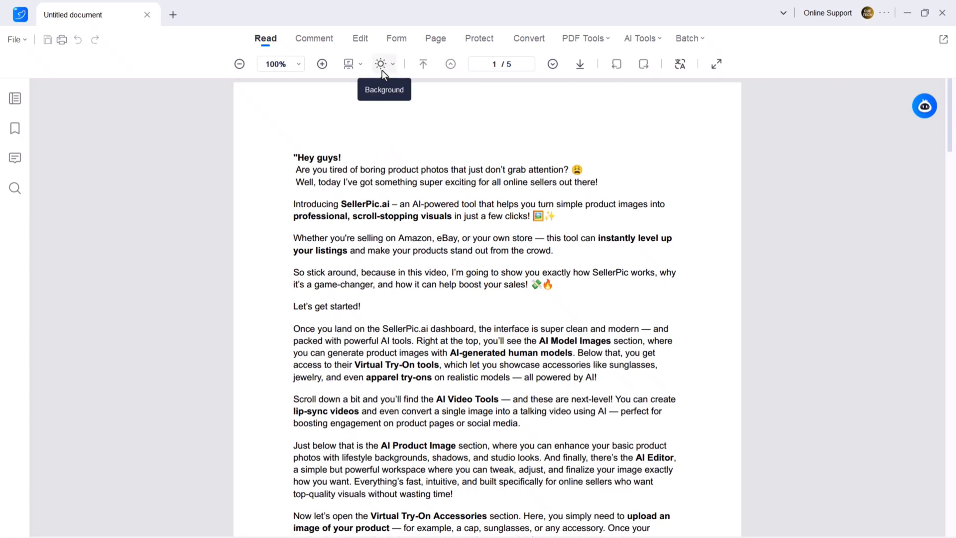
Cycle the reading background through Paper, Soft green and finally Dark.
{"action": "left_click", "coordinate": [382, 65]}
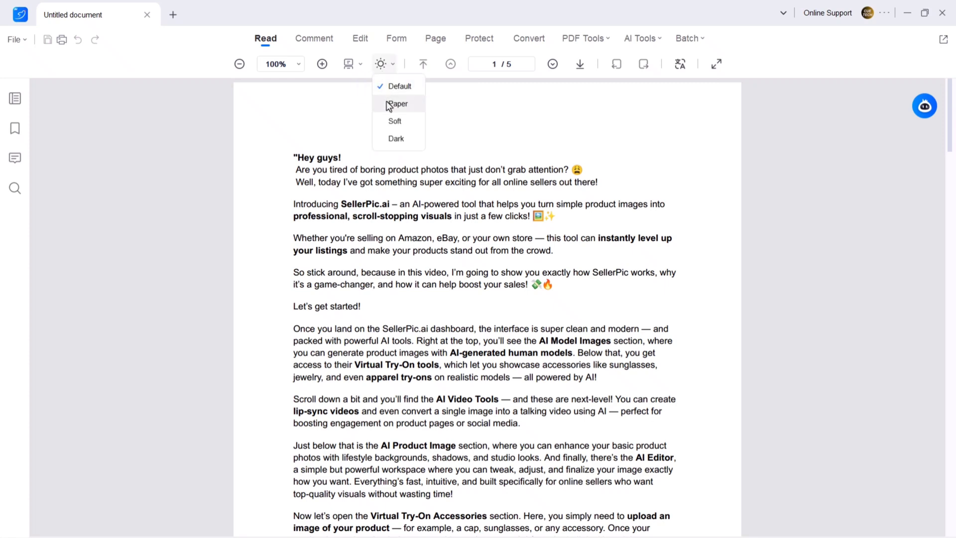
{"action": "left_click", "coordinate": [391, 104]}
{"action": "left_click", "coordinate": [381, 64]}
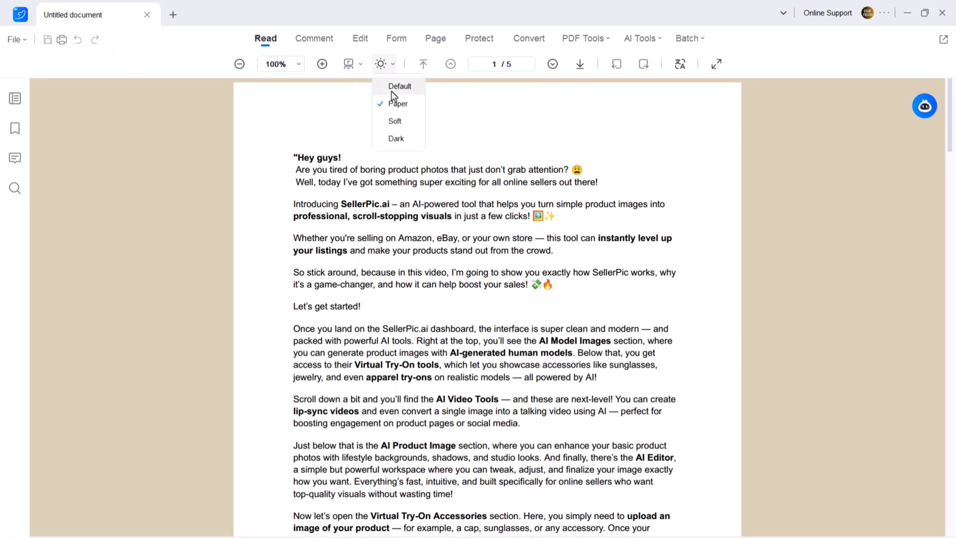
{"action": "left_click", "coordinate": [394, 120]}
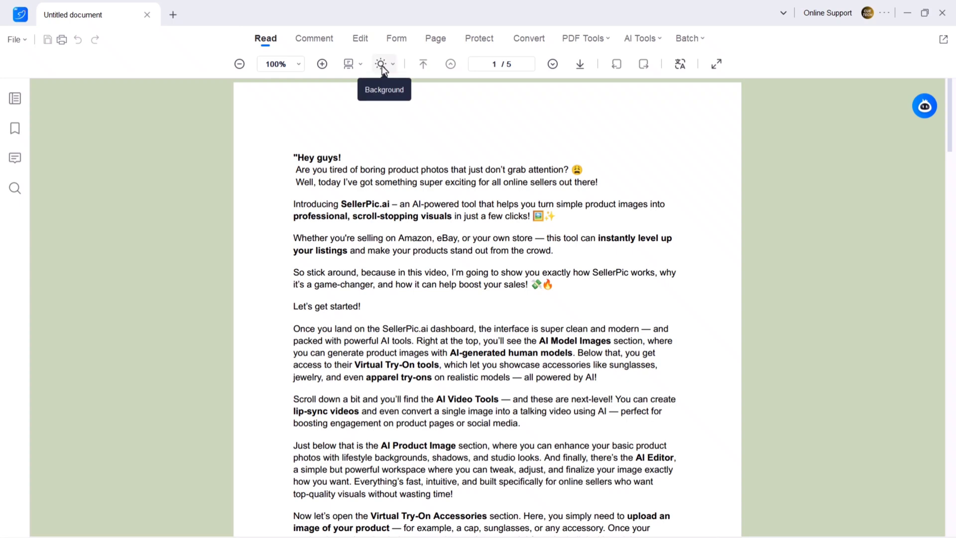
{"action": "left_click", "coordinate": [382, 63]}
{"action": "left_click", "coordinate": [396, 139]}
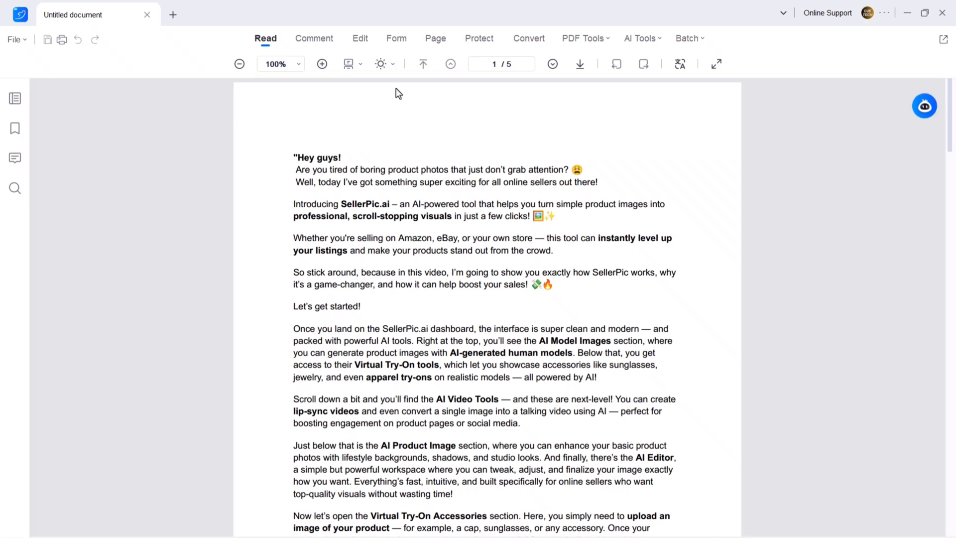
Highlight the script's opening paragraphs in yellow.
{"action": "left_click", "coordinate": [312, 41]}
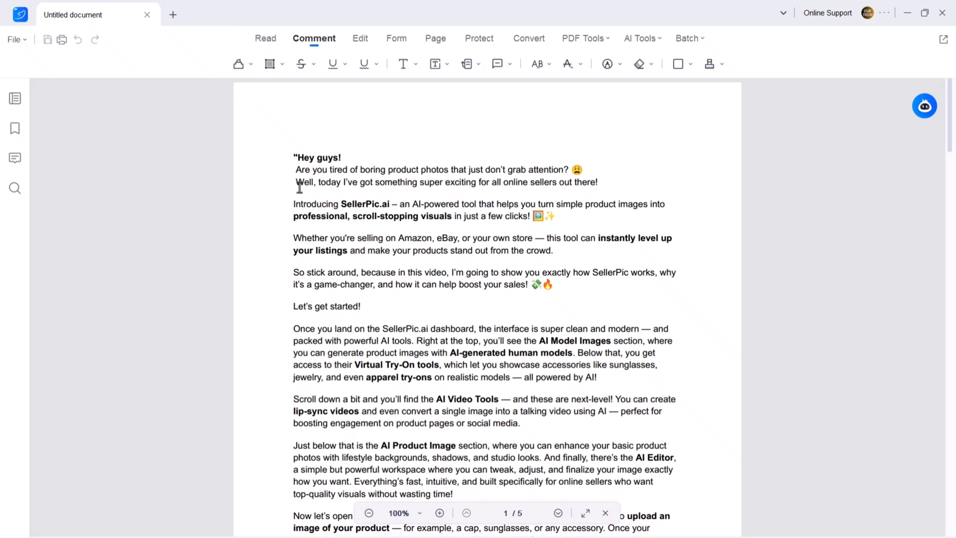
{"action": "left_click", "coordinate": [242, 65]}
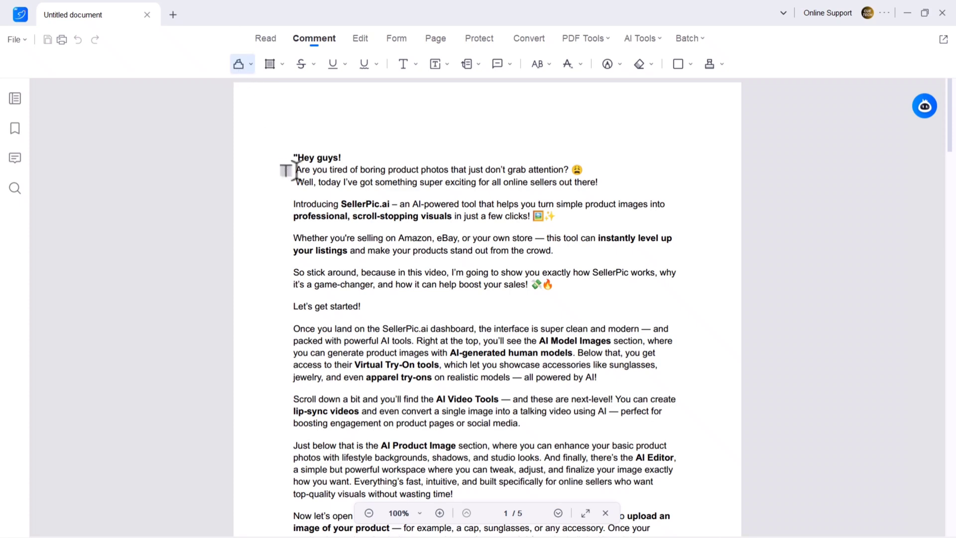
{"action": "mouse_move", "coordinate": [303, 170]}
{"action": "left_mouse_down"}
{"action": "mouse_move", "coordinate": [598, 184]}
{"action": "mouse_move", "coordinate": [324, 194]}
{"action": "mouse_move", "coordinate": [527, 285]}
{"action": "left_mouse_up"}
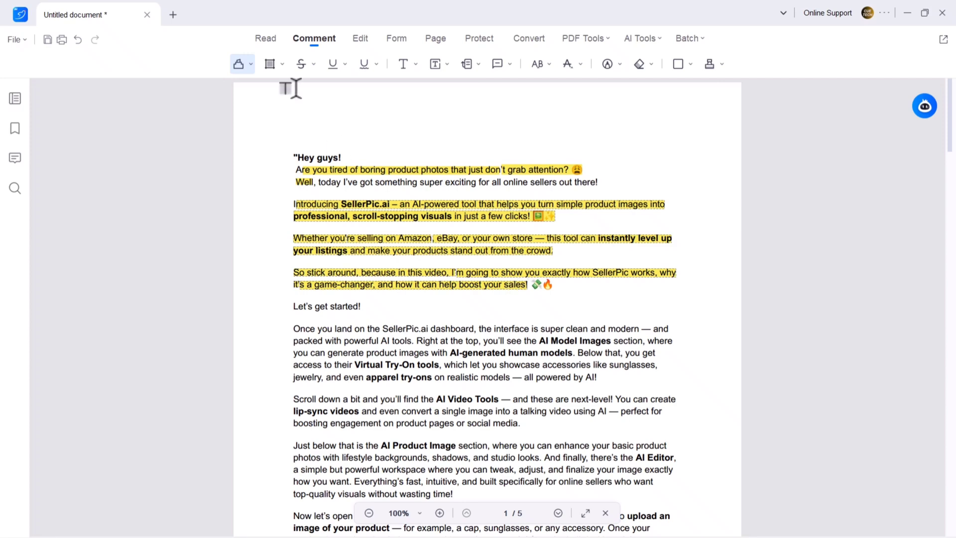
{"action": "left_click", "coordinate": [254, 65]}
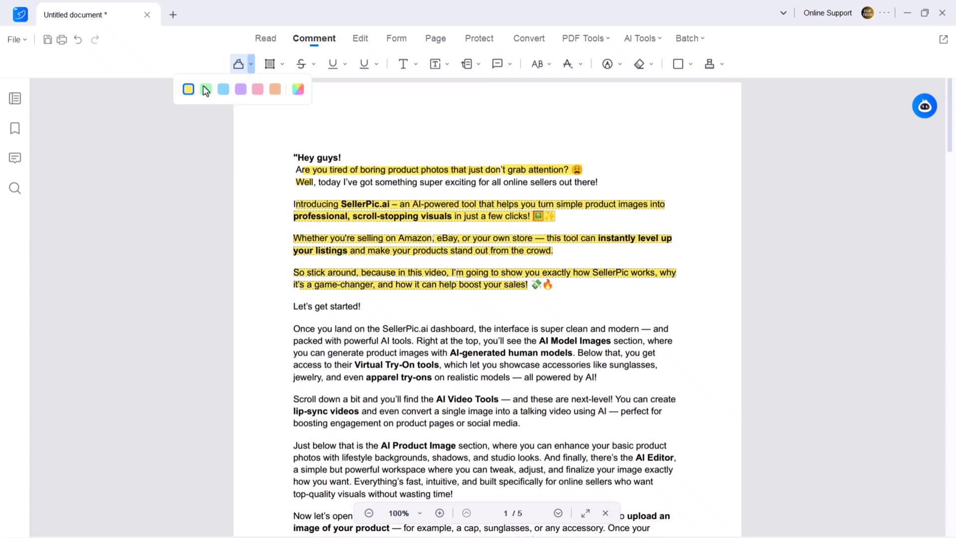
Strike through the rest of the 'Well…' sentence.
{"action": "left_click", "coordinate": [301, 64]}
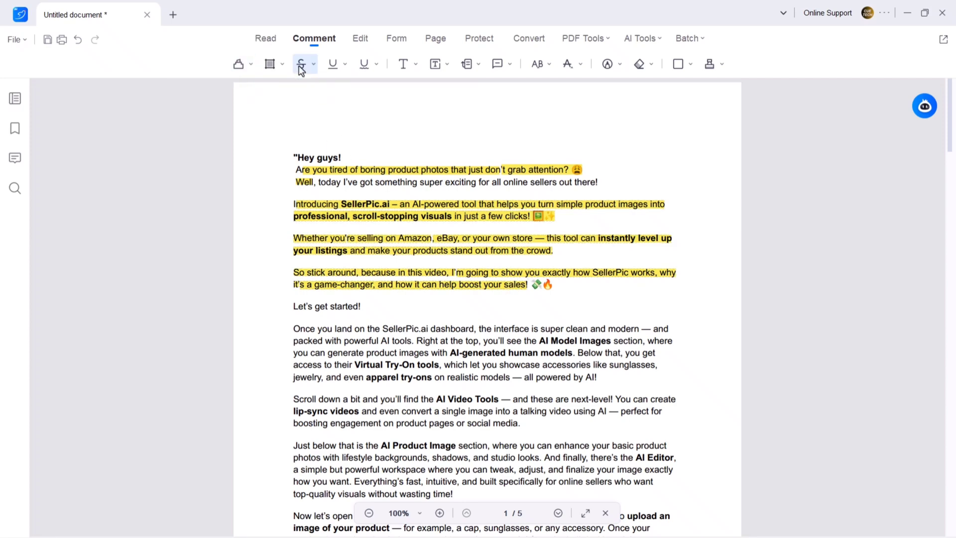
{"action": "left_click_drag", "start_coordinate": [320, 183], "coordinate": [597, 183]}
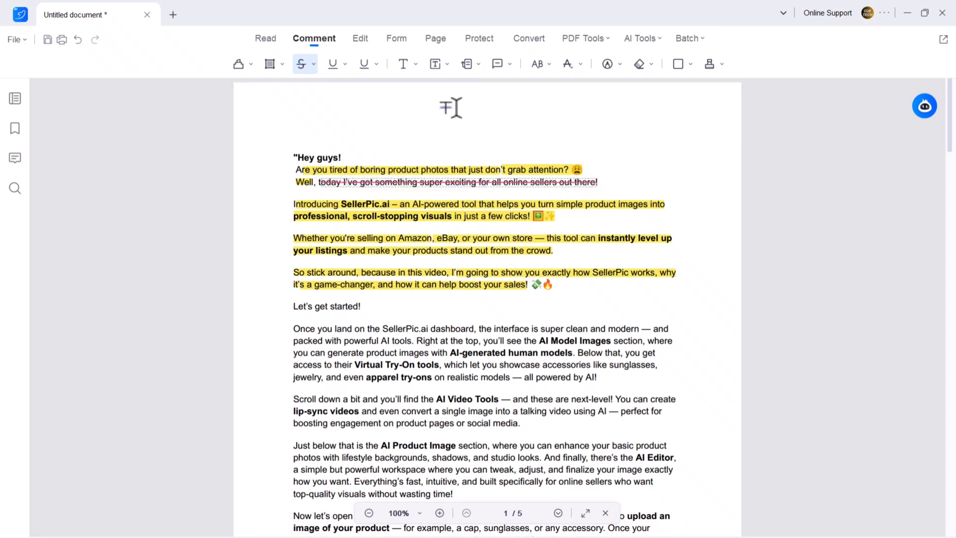
{"action": "left_click", "coordinate": [314, 64]}
Give the first lines of the 'Once' dashboard paragraph a squiggly underline.
{"action": "left_click", "coordinate": [332, 64]}
{"action": "scroll", "coordinate": [280, 171], "scroll_direction": "down", "scroll_amount": 3}
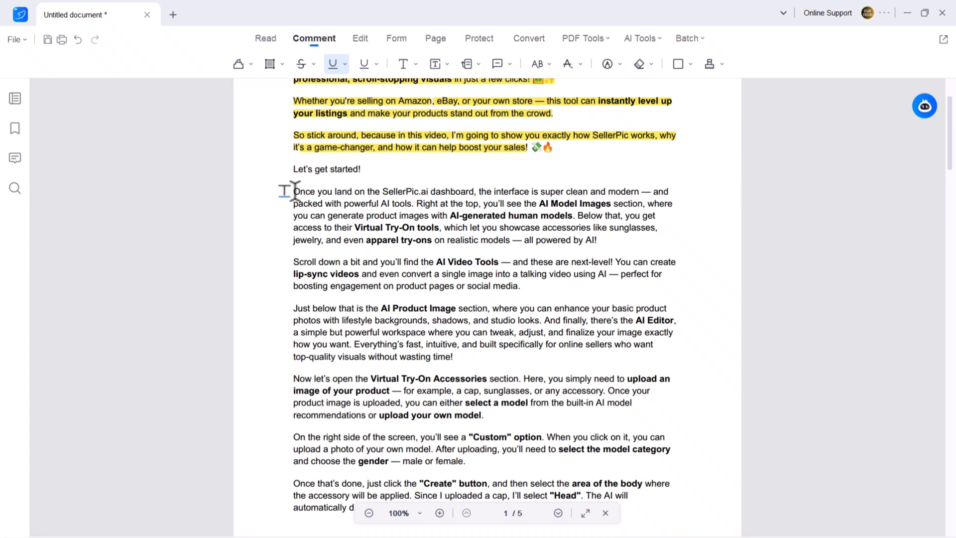
{"action": "left_click_drag", "start_coordinate": [293, 191], "coordinate": [672, 202]}
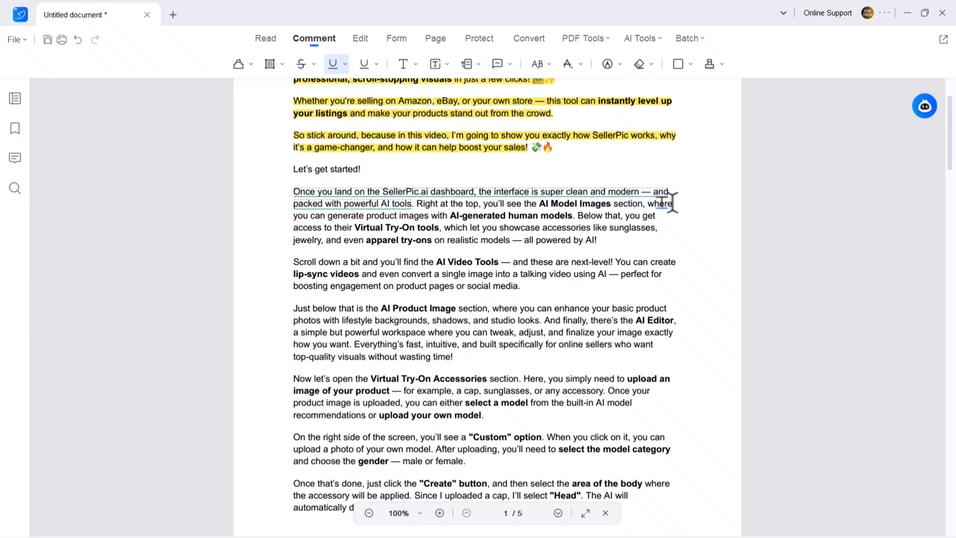
{"action": "left_click", "coordinate": [345, 64]}
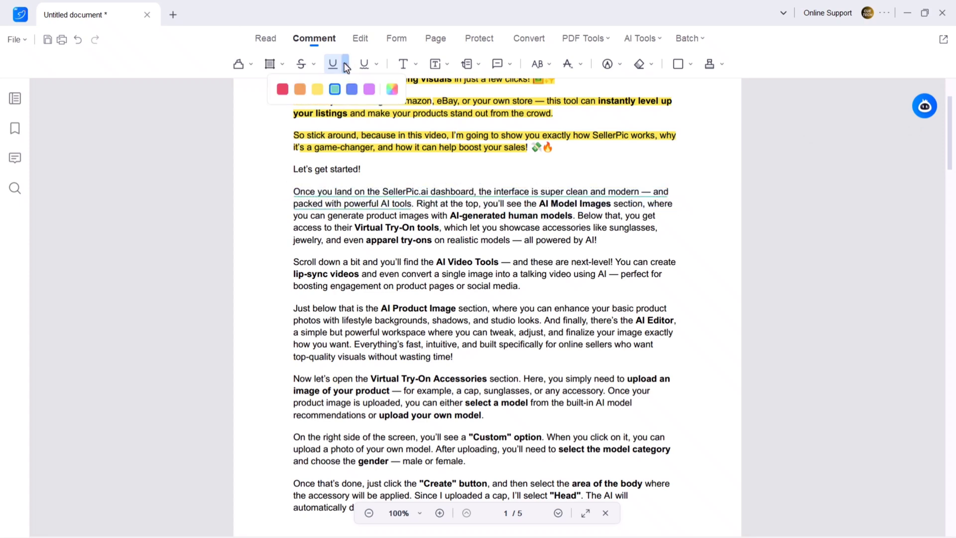
Add a 'hney' text comment right after "Let's get started!".
{"action": "left_click", "coordinate": [405, 70]}
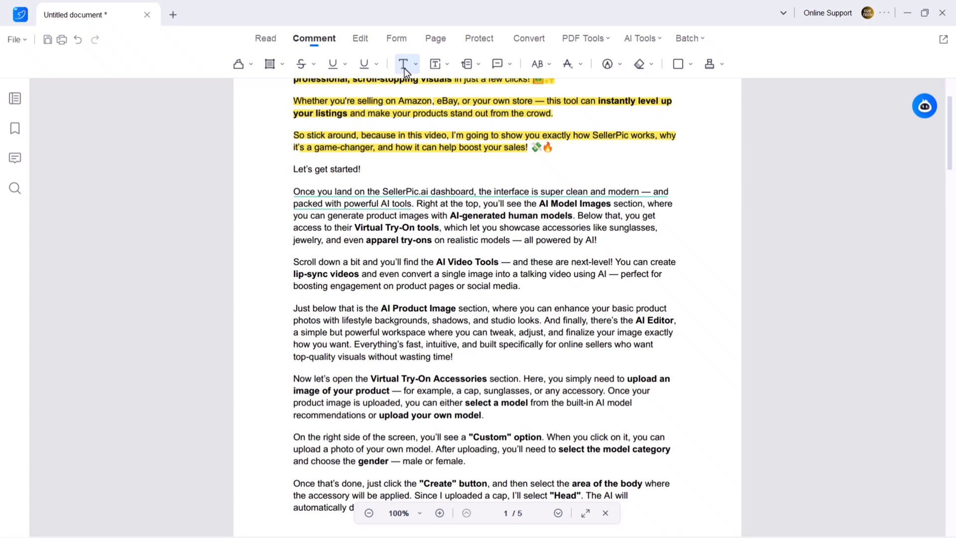
{"action": "left_click", "coordinate": [376, 165]}
{"action": "type", "text": "aney"}
{"action": "left_click", "coordinate": [473, 160]}
Place an EXPIRED stamp at the top right of page 1.
{"action": "scroll", "coordinate": [682, 177], "scroll_direction": "up", "scroll_amount": 3}
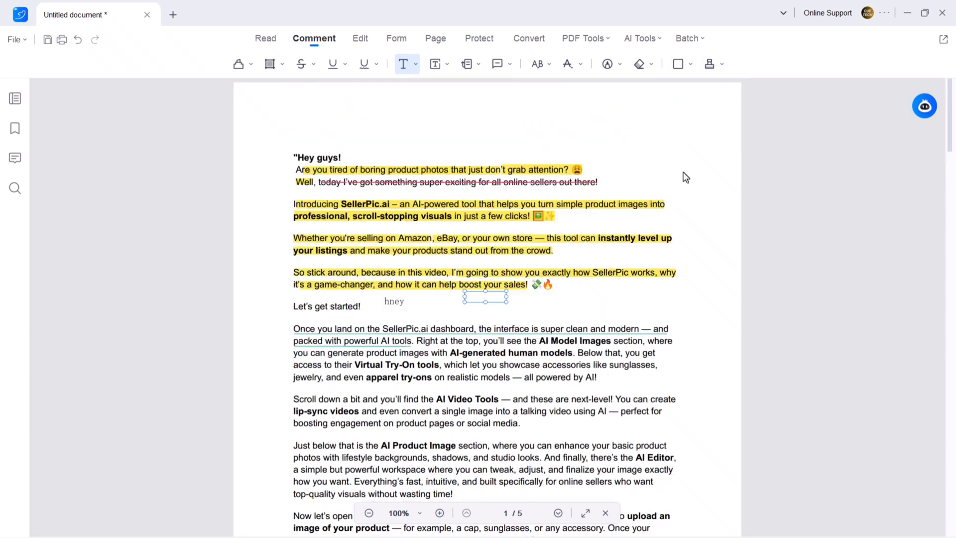
{"action": "left_click", "coordinate": [707, 72]}
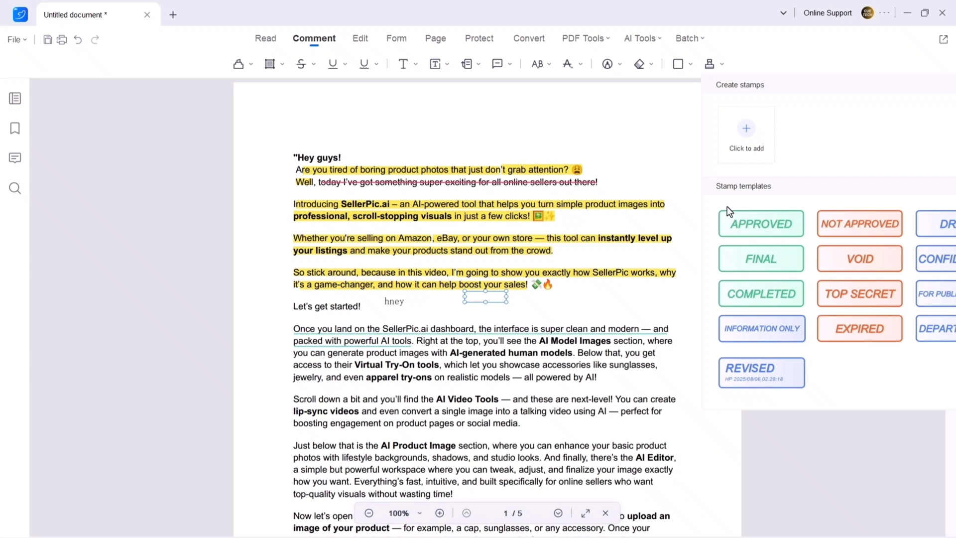
{"action": "left_click", "coordinate": [640, 140]}
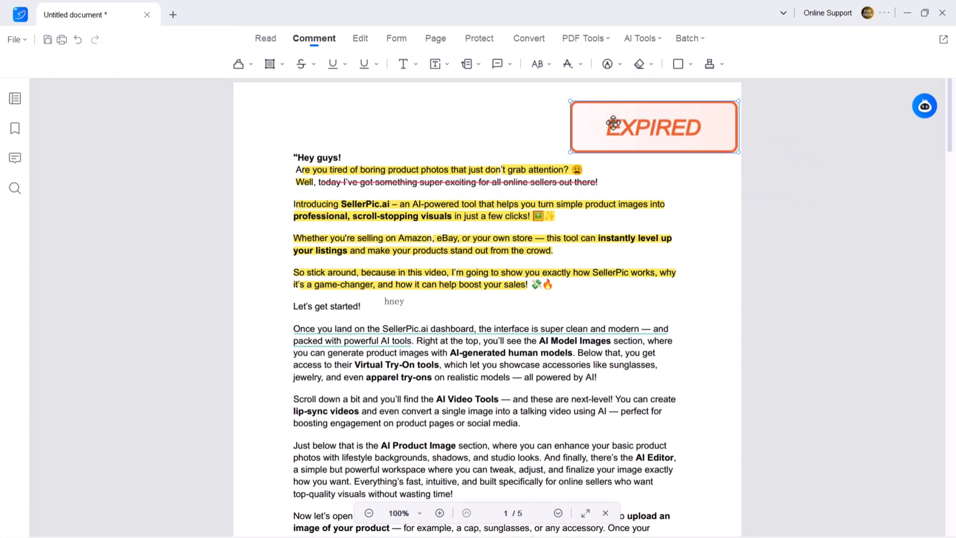
{"action": "left_click", "coordinate": [642, 119]}
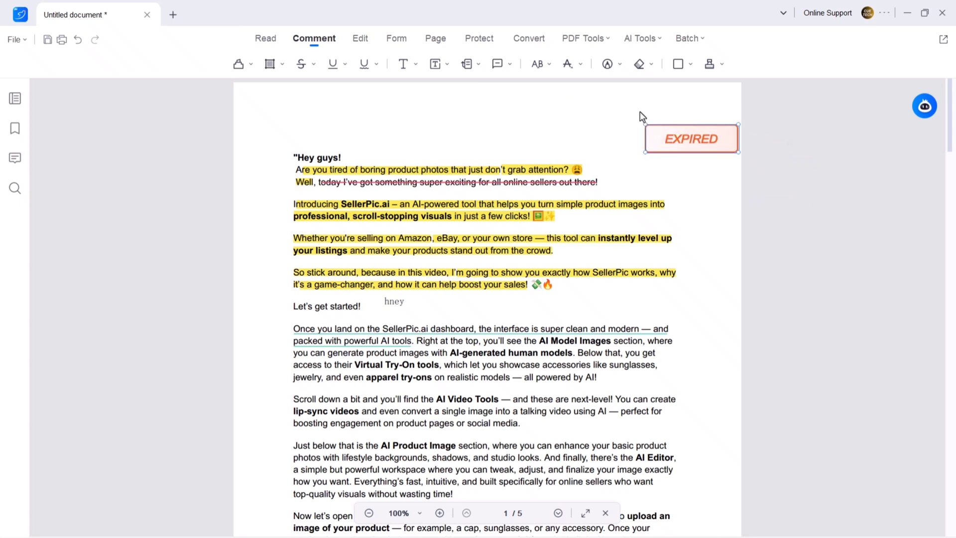
In paragraph text editing, replace the word 'Once' with HEY GUYS.
{"action": "left_click", "coordinate": [362, 40]}
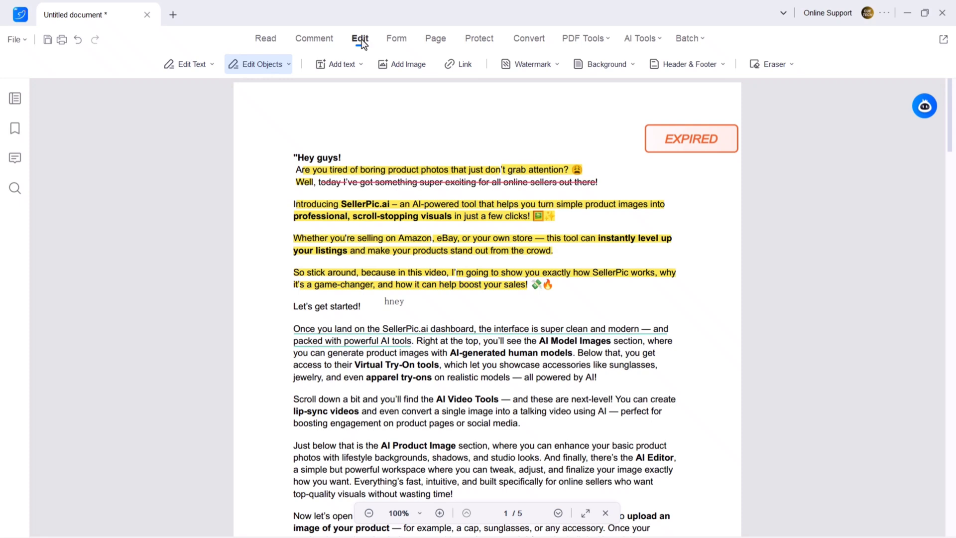
{"action": "left_click", "coordinate": [212, 64]}
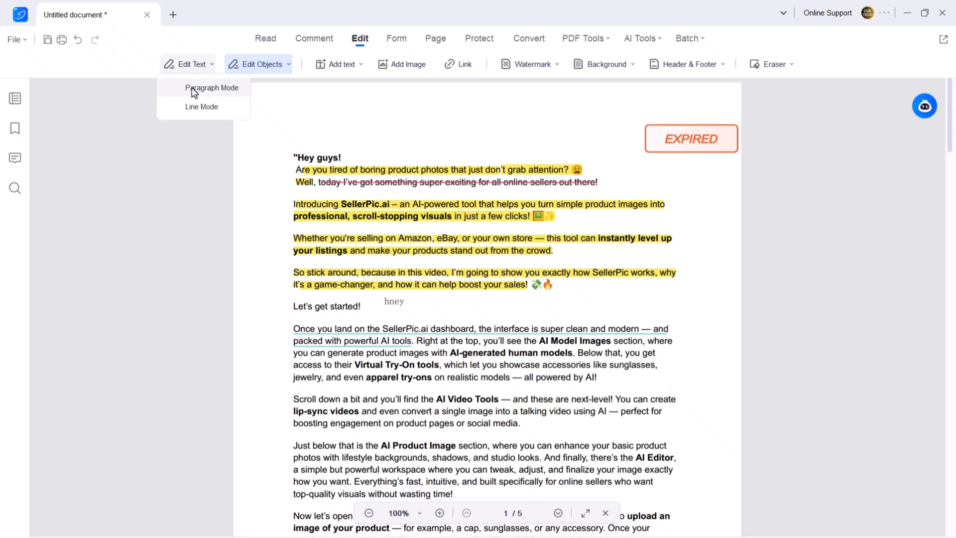
{"action": "left_click", "coordinate": [194, 92]}
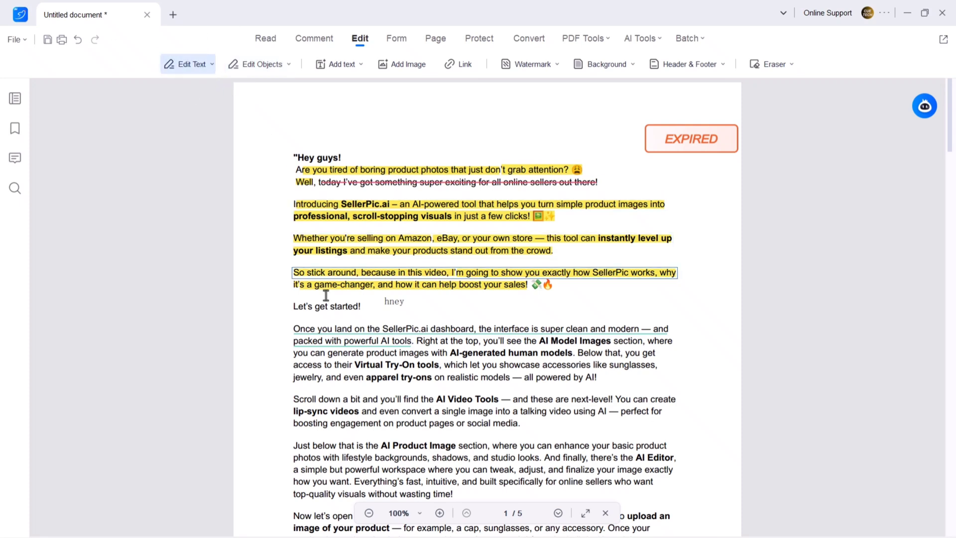
{"action": "double_click", "coordinate": [302, 330]}
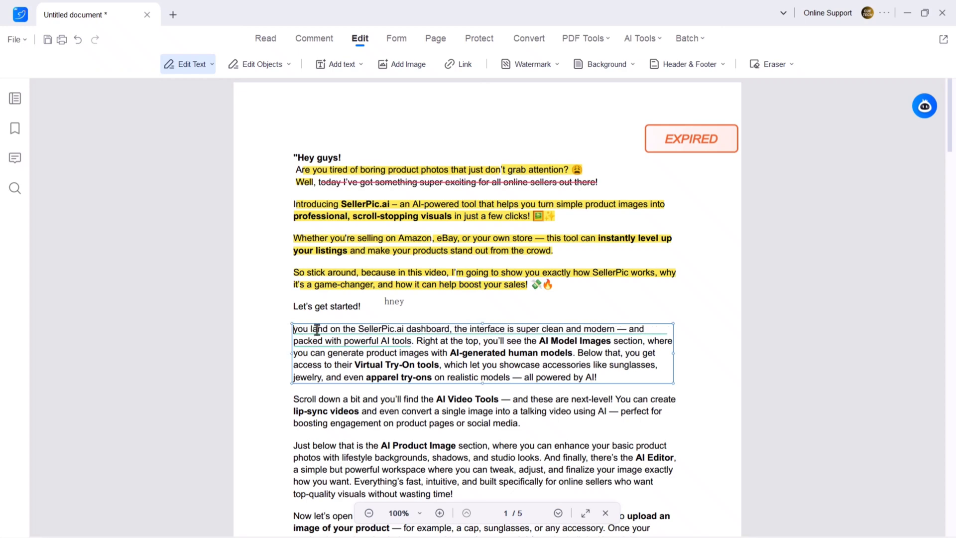
{"action": "type", "text": "WHN"}
{"action": "key", "text": "BackSpace"}
{"action": "key", "text": "BackSpace"}
{"action": "key", "text": "BackSpace"}
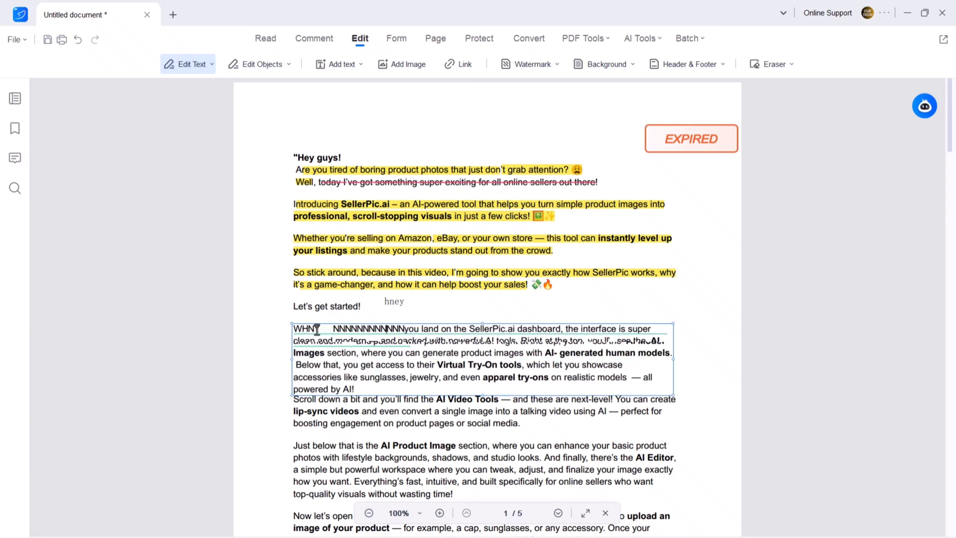
{"action": "type", "text": "HEY GUYS"}
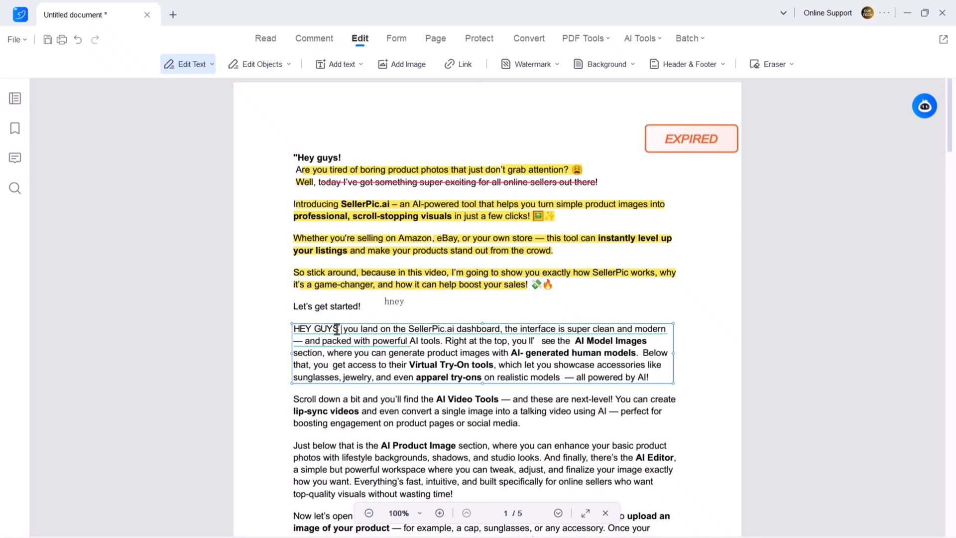
Make HEY GUYS bold and blue and set the paragraph's line spacing to 8.
{"action": "left_click_drag", "start_coordinate": [336, 330], "coordinate": [290, 329]}
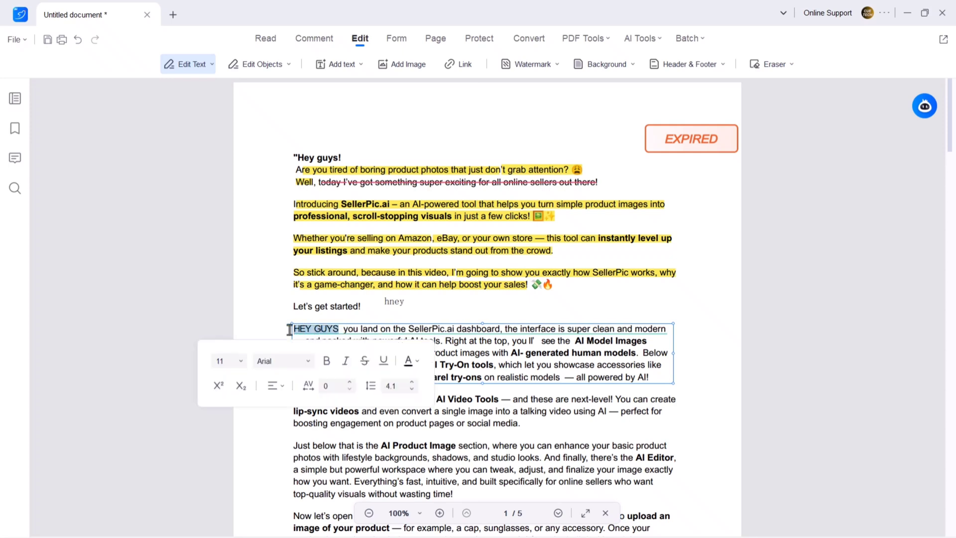
{"action": "left_click", "coordinate": [409, 364]}
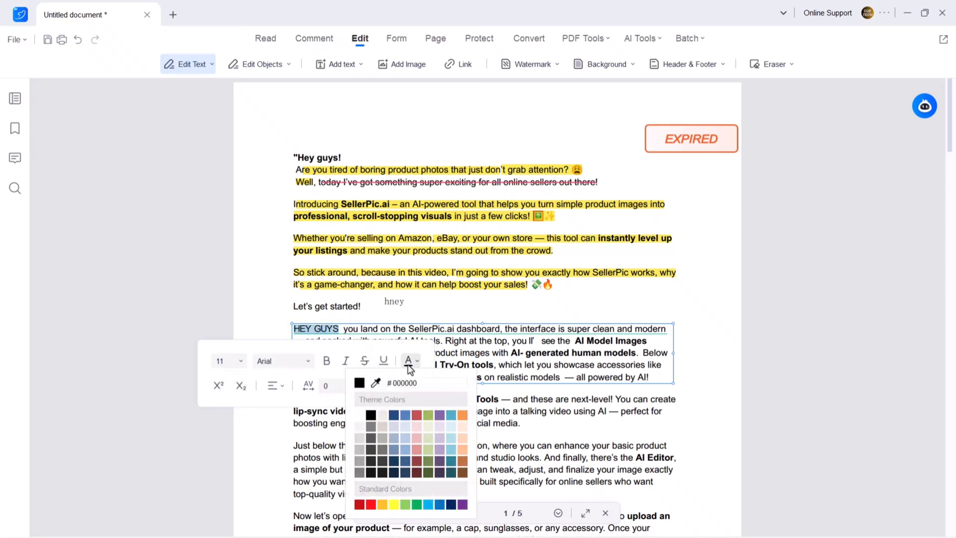
{"action": "left_click", "coordinate": [405, 454]}
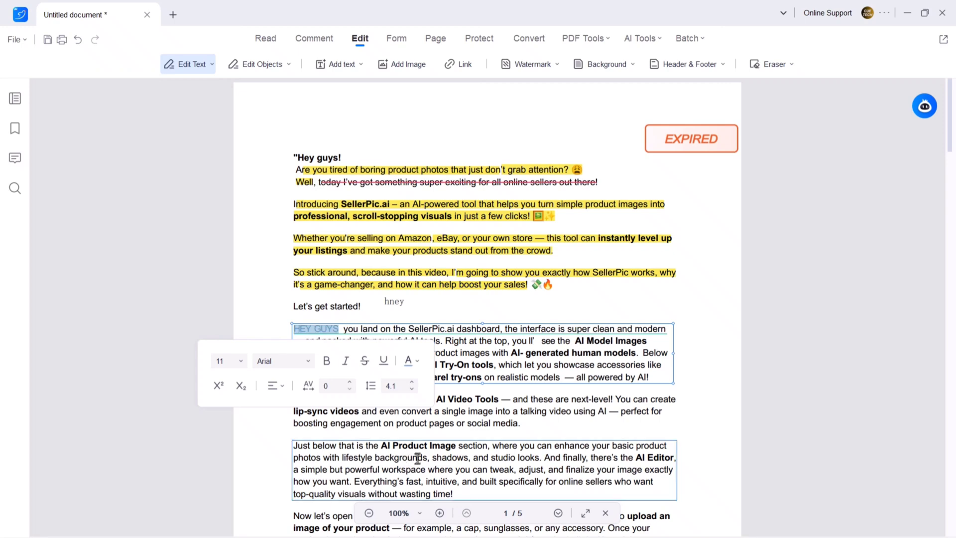
{"action": "left_click", "coordinate": [330, 364]}
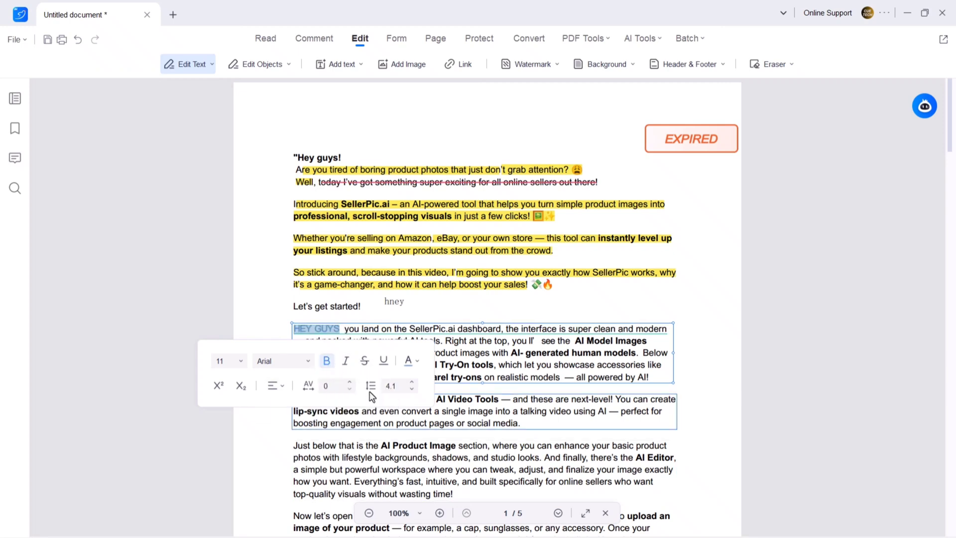
{"action": "left_click", "coordinate": [412, 383]}
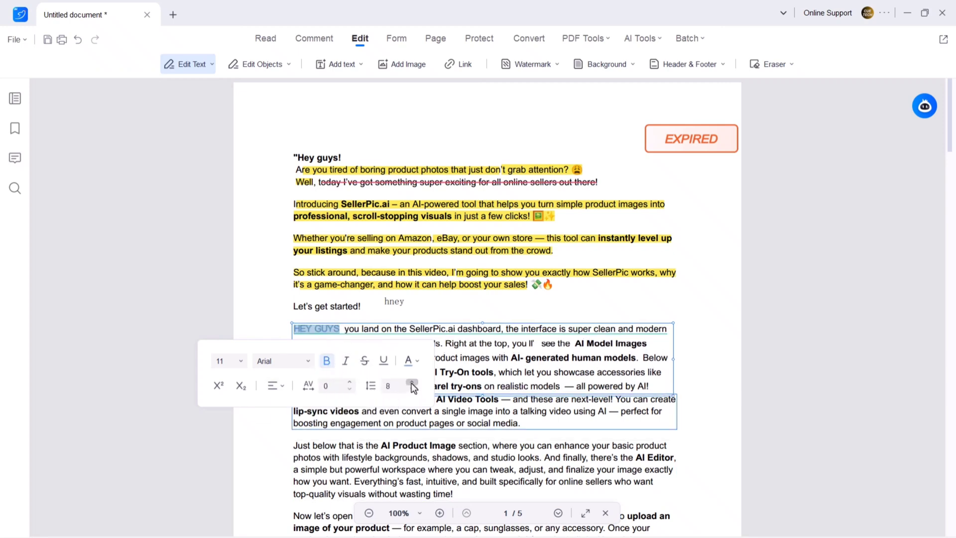
{"action": "left_click", "coordinate": [226, 325]}
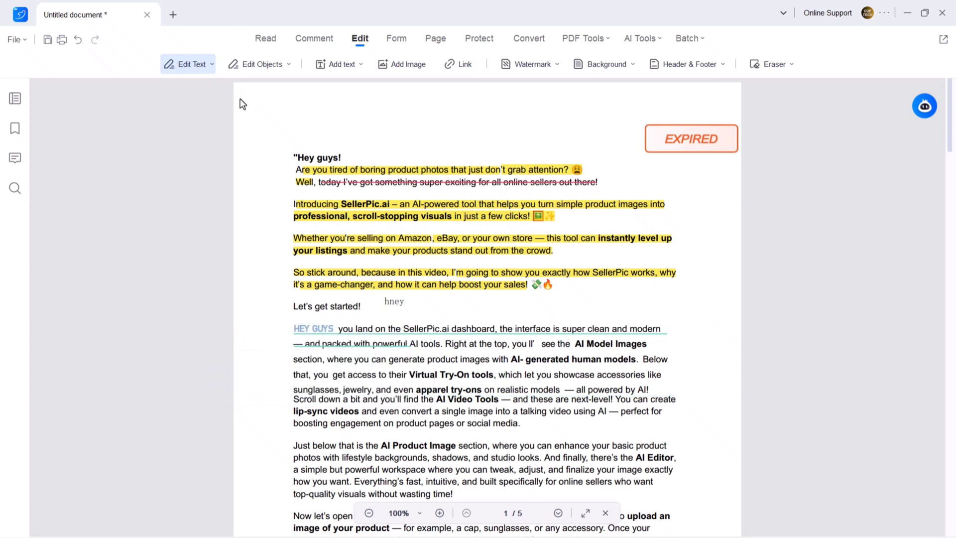
Start a new text watermark reading CUETECH.
{"action": "left_click", "coordinate": [268, 65]}
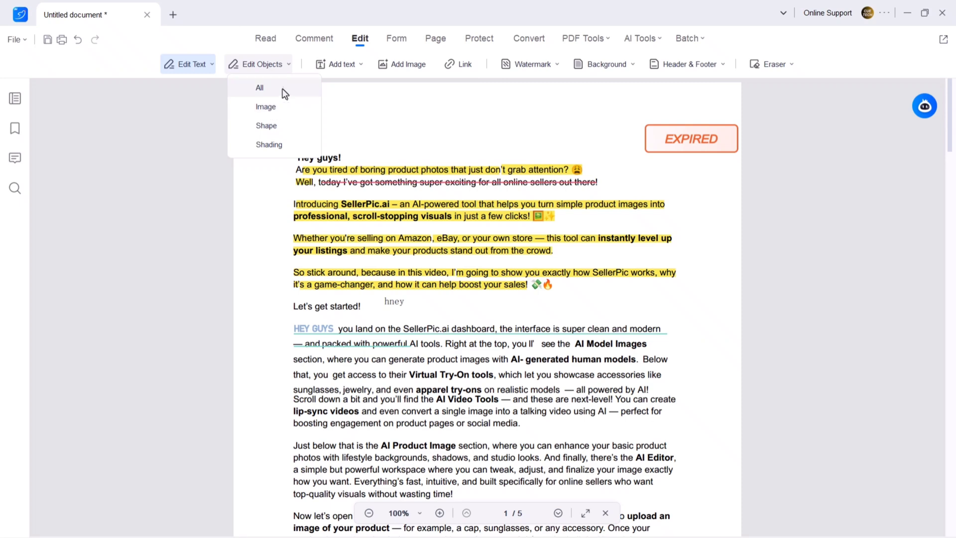
{"action": "left_click", "coordinate": [364, 124]}
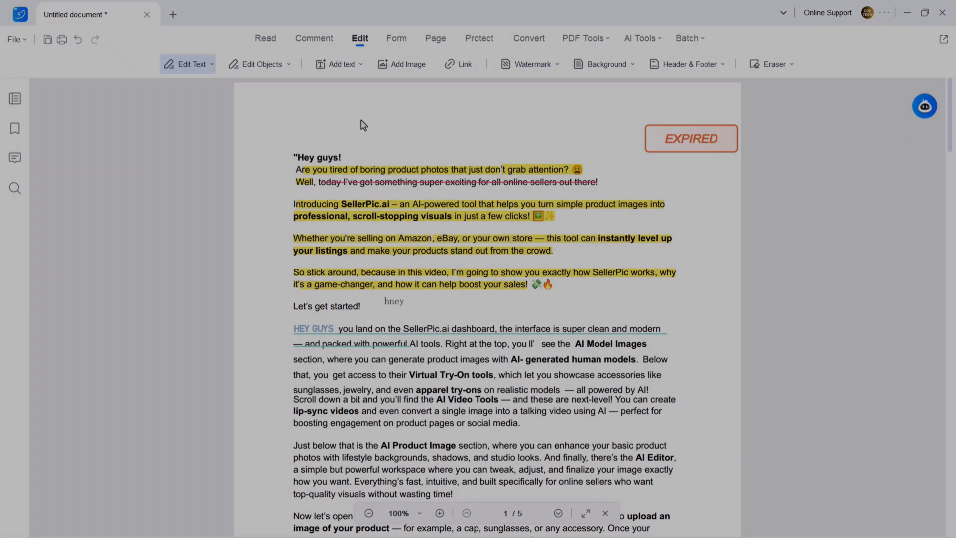
{"action": "left_click", "coordinate": [532, 64]}
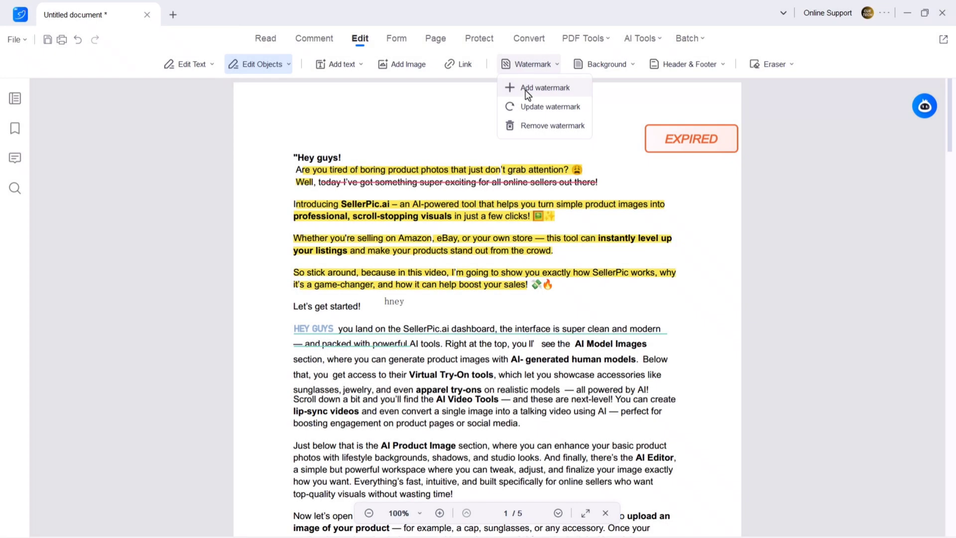
{"action": "left_click", "coordinate": [526, 91]}
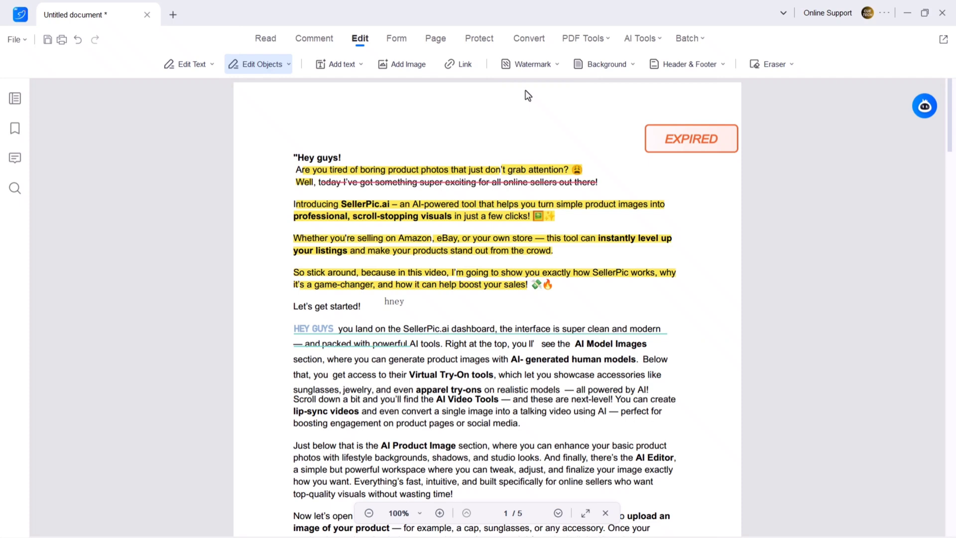
{"action": "left_click", "coordinate": [531, 173]}
{"action": "type", "text": "CUETECH"}
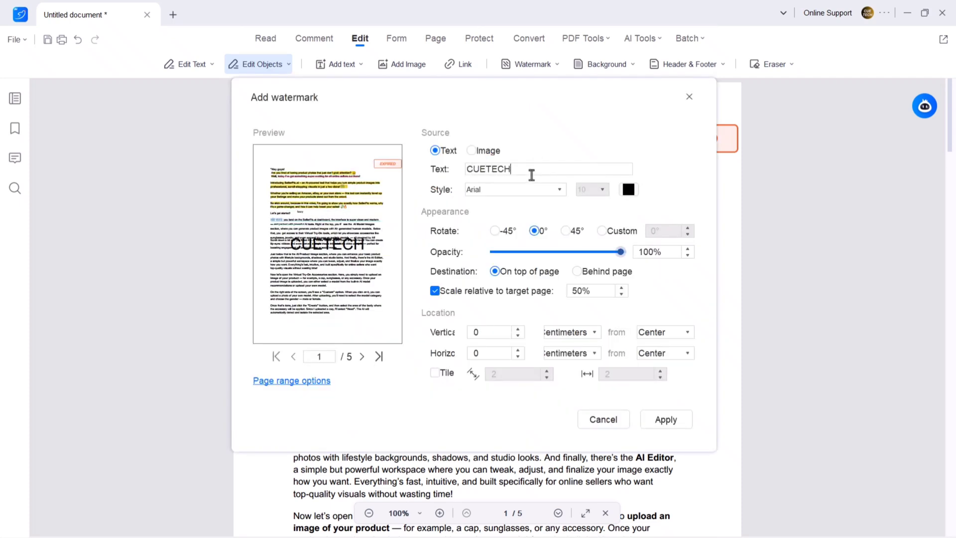
Style the watermark in Bahnschrift Light, red, 82% opacity, -45° rotation, and apply it.
{"action": "left_click", "coordinate": [521, 192]}
{"action": "left_click", "coordinate": [513, 338]}
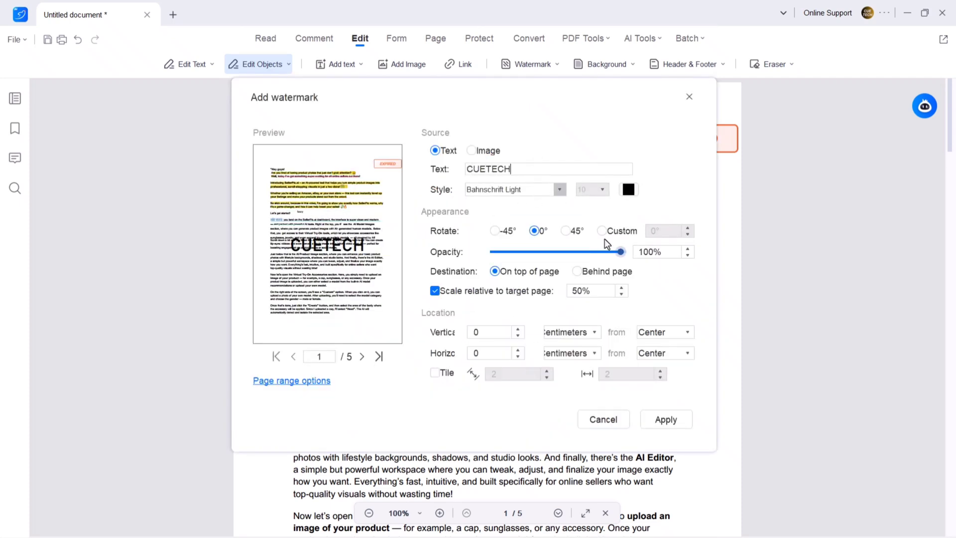
{"action": "left_click", "coordinate": [629, 189]}
{"action": "left_click", "coordinate": [653, 244]}
{"action": "left_click", "coordinate": [628, 189]}
{"action": "left_click", "coordinate": [632, 326]}
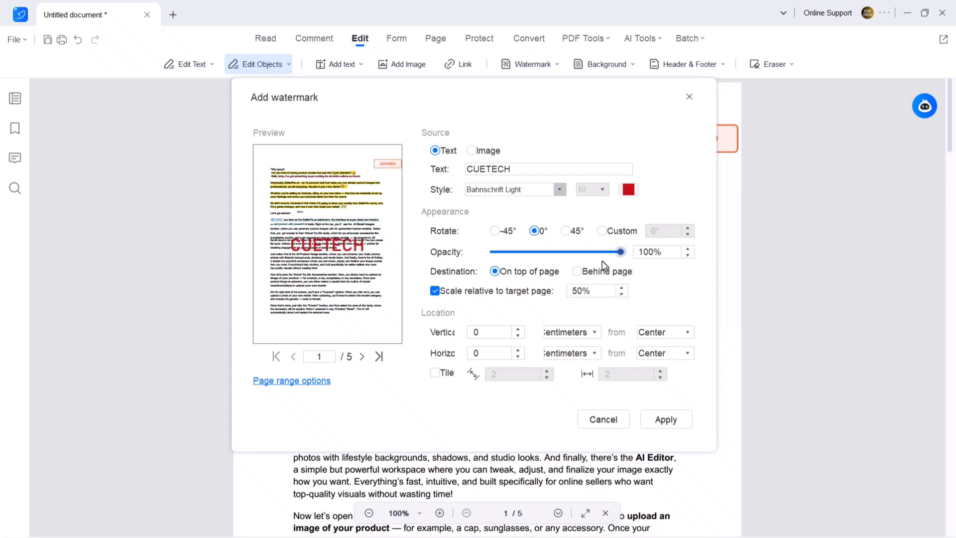
{"action": "left_click_drag", "start_coordinate": [620, 252], "coordinate": [599, 252]}
{"action": "left_click", "coordinate": [495, 231]}
{"action": "left_click", "coordinate": [658, 415]}
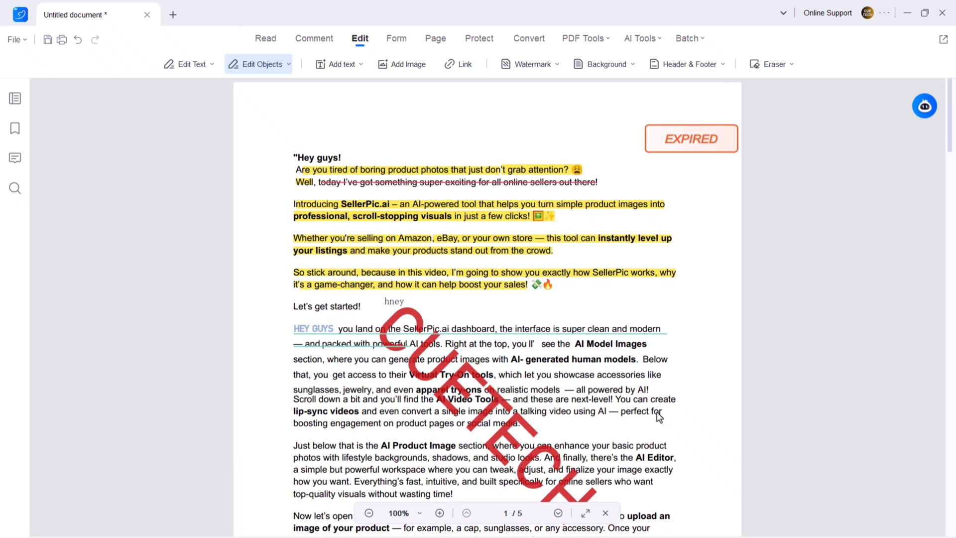
{"action": "left_click_drag", "start_coordinate": [950, 123], "coordinate": [951, 226]}
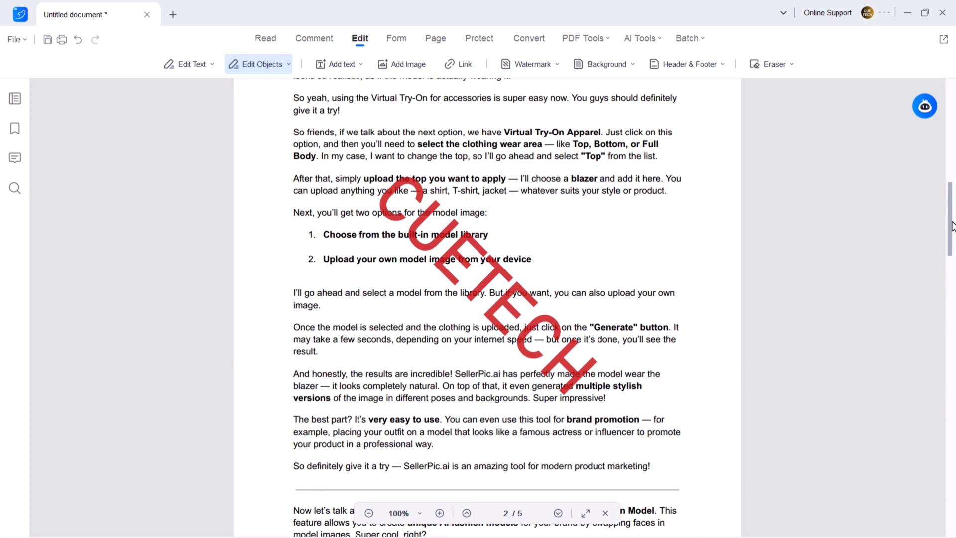
{"action": "left_click", "coordinate": [397, 39]}
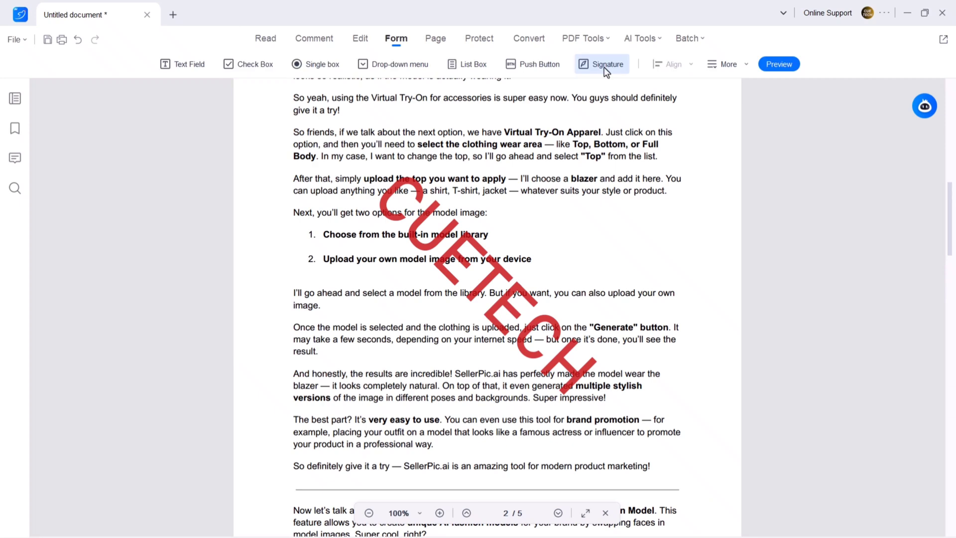
In the page thumbnails, rotate page 2 back and forth until it is upright again.
{"action": "left_click", "coordinate": [427, 43]}
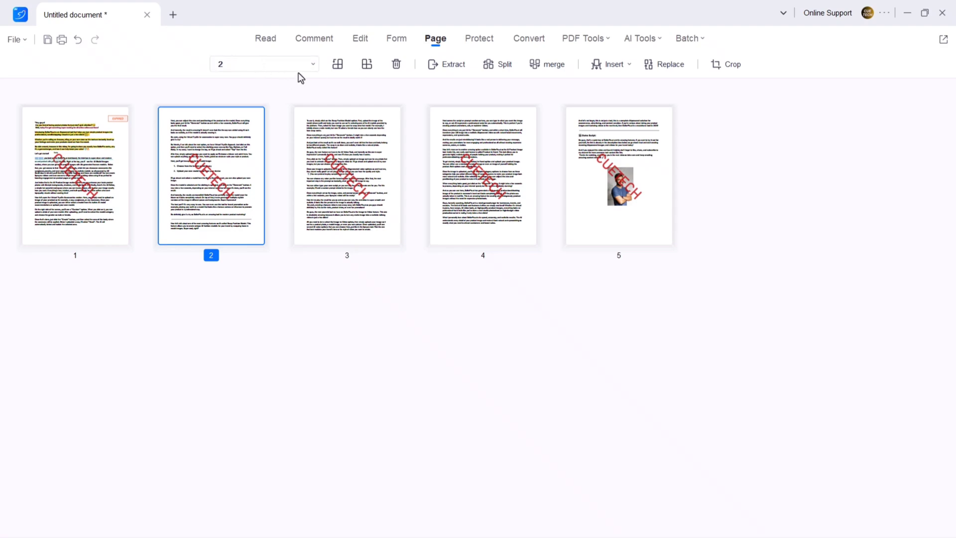
{"action": "left_click", "coordinate": [338, 65]}
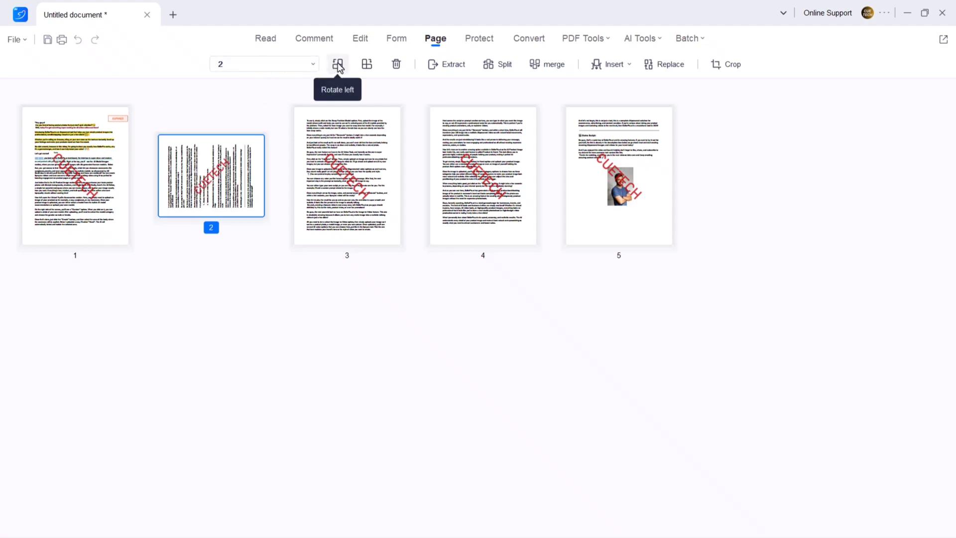
{"action": "left_click", "coordinate": [340, 67]}
{"action": "left_click", "coordinate": [342, 69]}
{"action": "left_click", "coordinate": [369, 67]}
{"action": "left_click", "coordinate": [371, 69]}
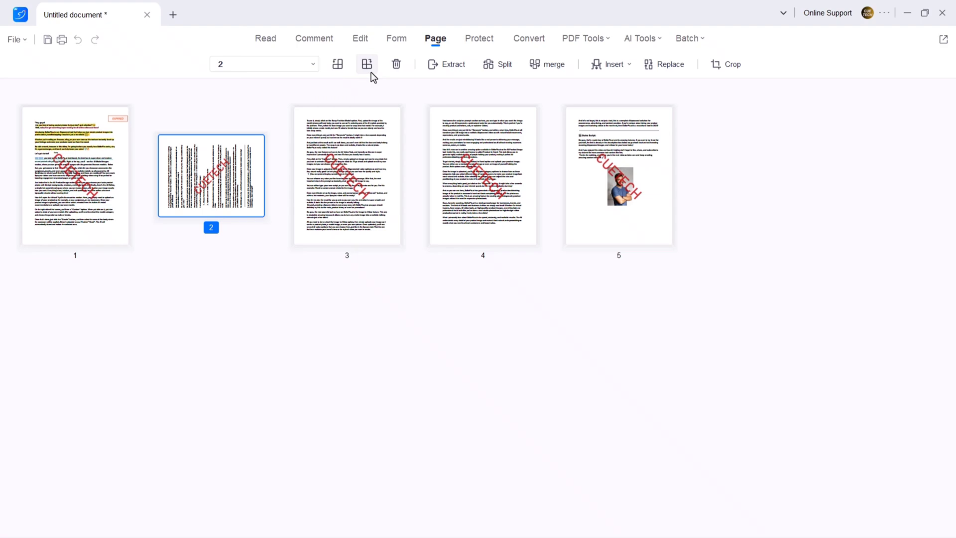
{"action": "left_click", "coordinate": [372, 71]}
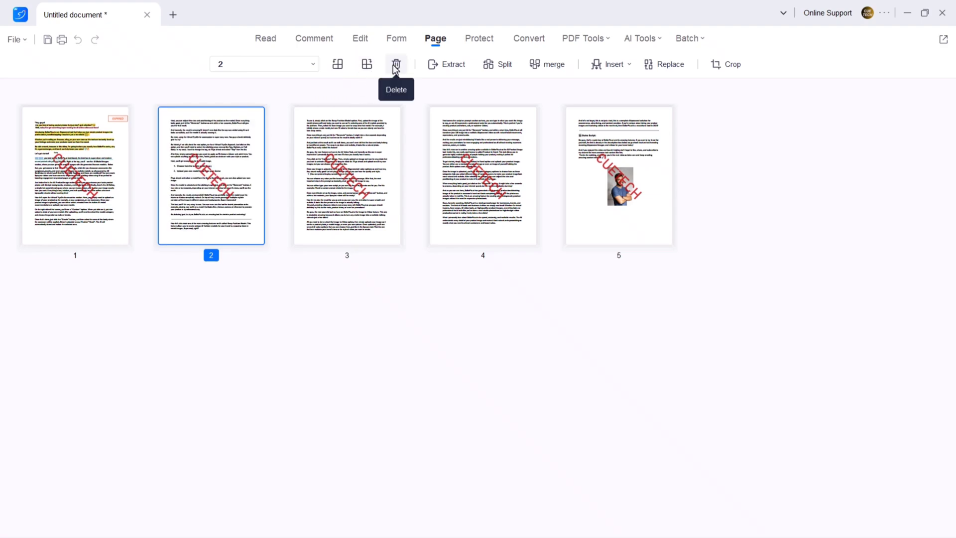
Delete page 2 and merge the three listed PDFs into one file.
{"action": "left_click", "coordinate": [396, 64]}
{"action": "left_click", "coordinate": [561, 294]}
{"action": "left_click", "coordinate": [561, 291]}
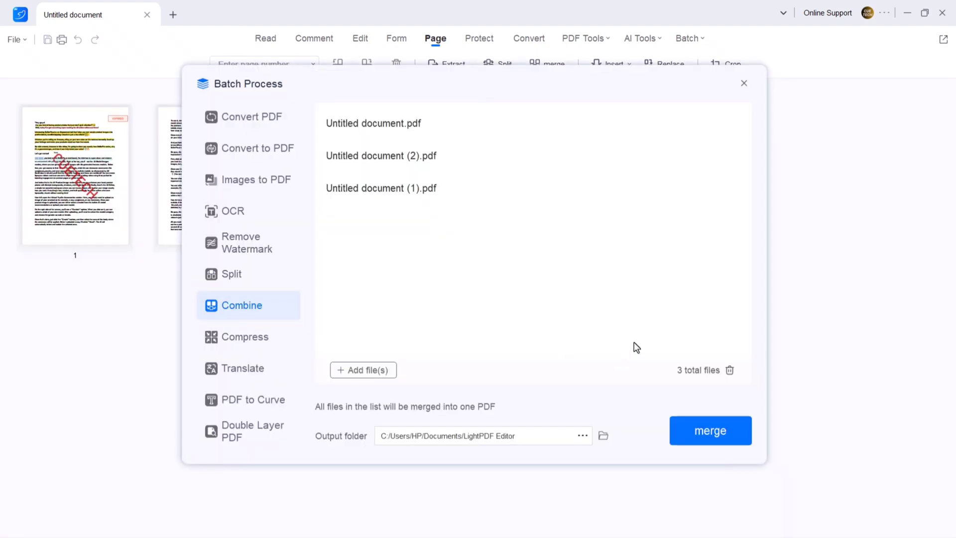
{"action": "left_click", "coordinate": [717, 441]}
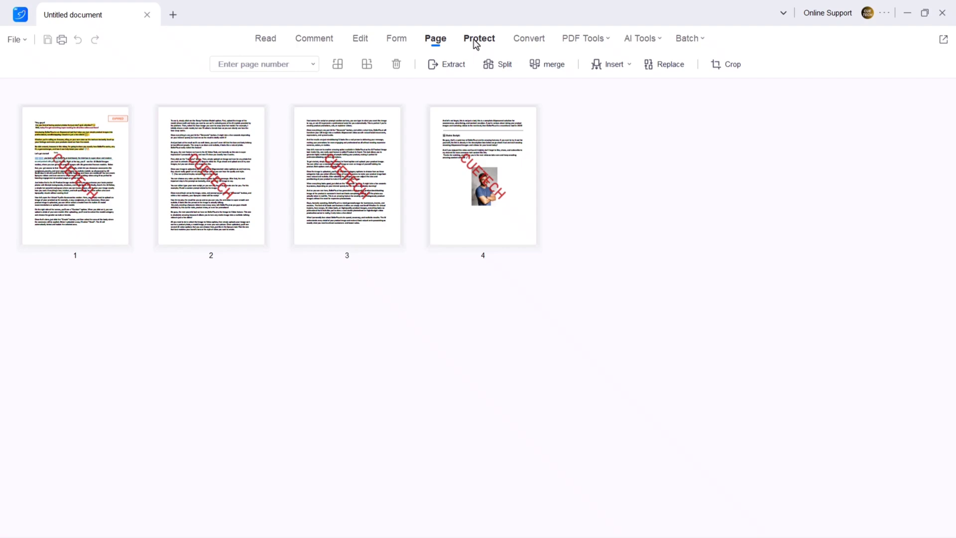
Require an open password under Protect > Set password, entering and confirming it.
{"action": "left_click", "coordinate": [476, 43]}
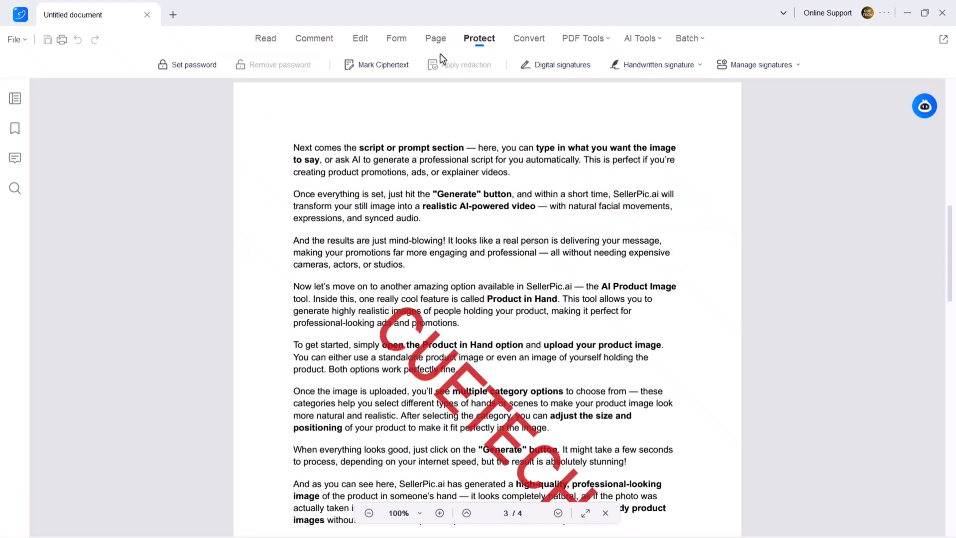
{"action": "left_click", "coordinate": [194, 75]}
{"action": "left_click", "coordinate": [334, 127]}
{"action": "left_click", "coordinate": [359, 149]}
{"action": "type", "text": "12345"}
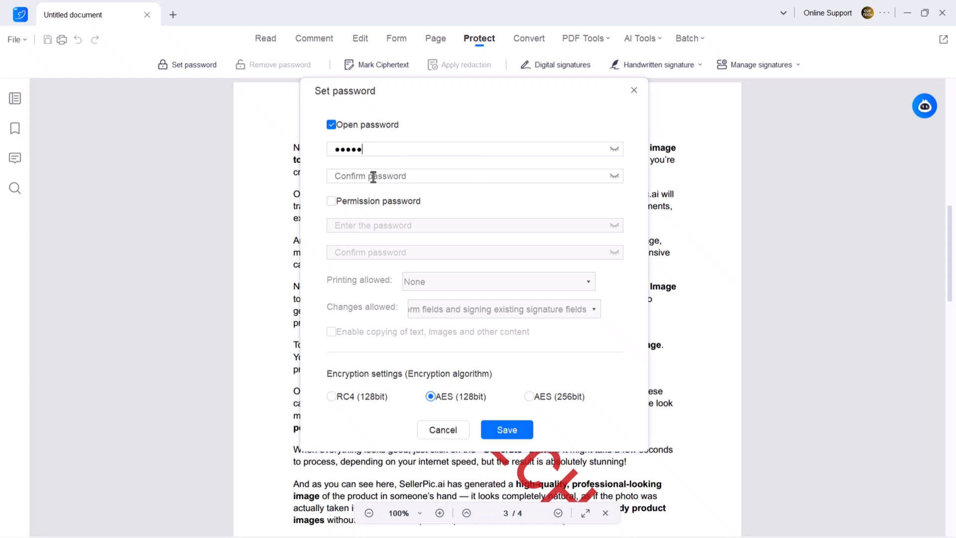
{"action": "left_click", "coordinate": [373, 177]}
{"action": "type", "text": "12345"}
Add a permissions password and its confirmation, then cancel the password settings.
{"action": "left_click", "coordinate": [331, 201]}
{"action": "left_click", "coordinate": [353, 226]}
{"action": "type", "text": "1234"}
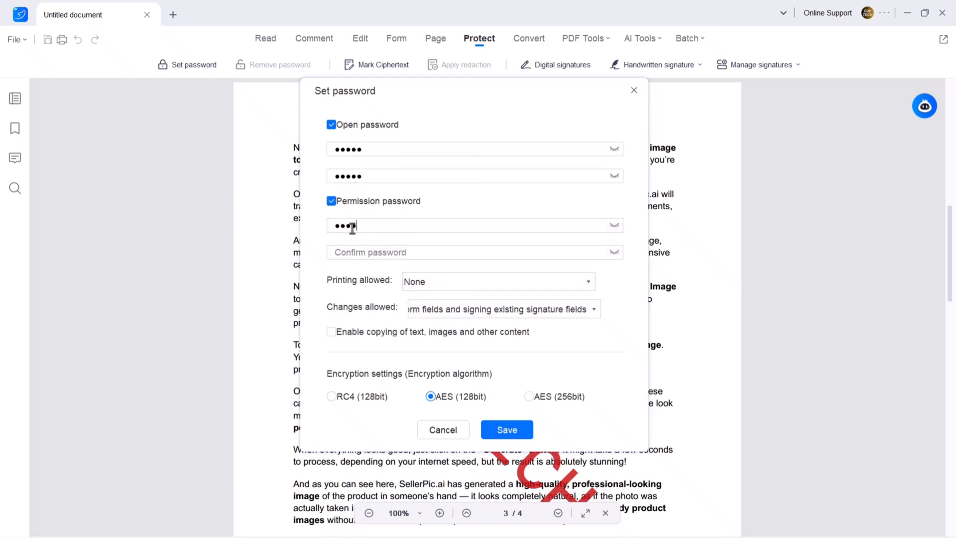
{"action": "type", "text": "56"}
{"action": "left_click", "coordinate": [355, 252]}
{"action": "type", "text": "1234567"}
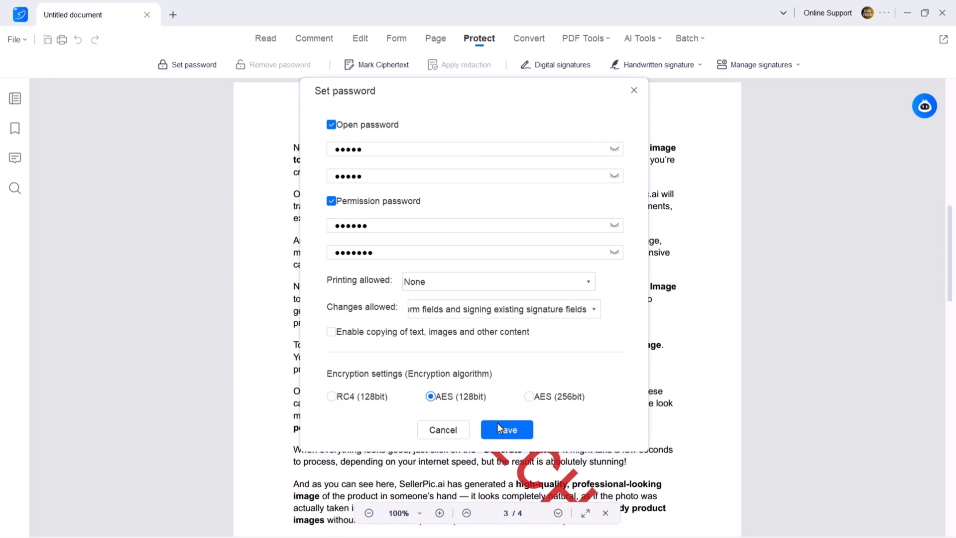
{"action": "left_click", "coordinate": [451, 431]}
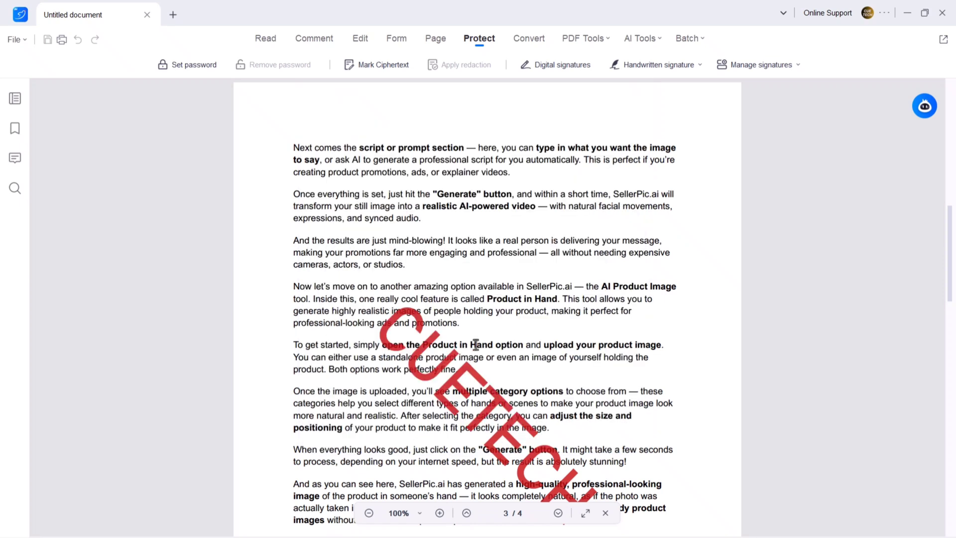
{"action": "left_click", "coordinate": [558, 64]}
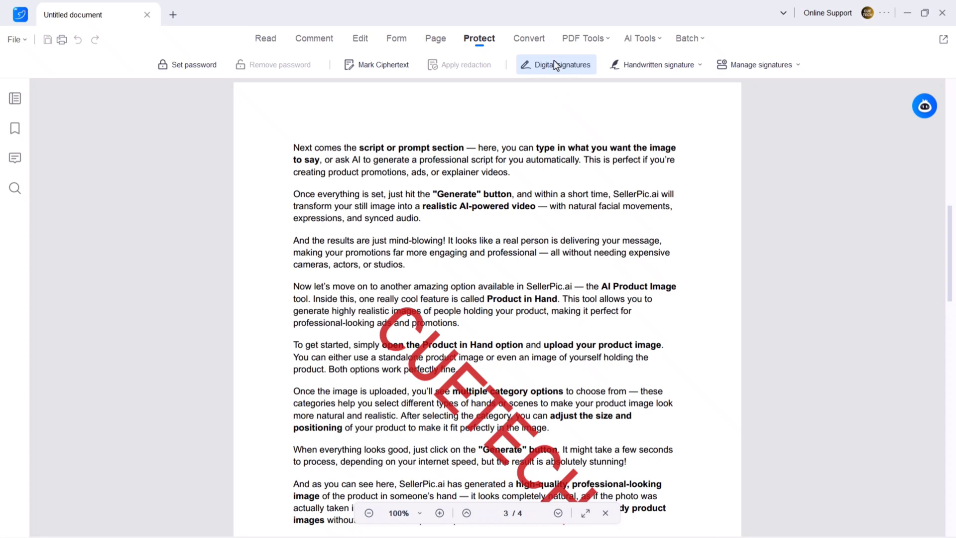
Create a new handwritten signature by drawing a freehand looped stroke.
{"action": "left_click", "coordinate": [674, 65]}
{"action": "left_click", "coordinate": [650, 112]}
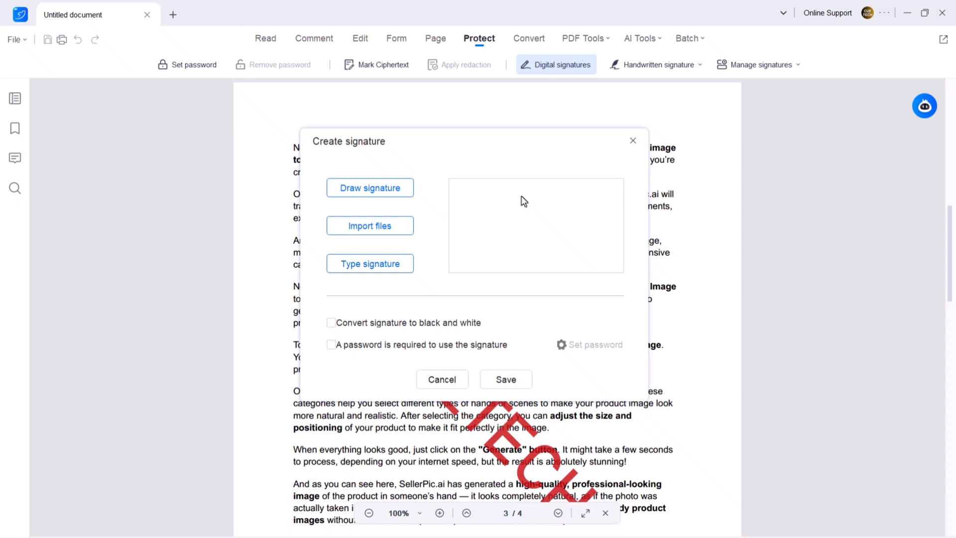
{"action": "left_click", "coordinate": [379, 194]}
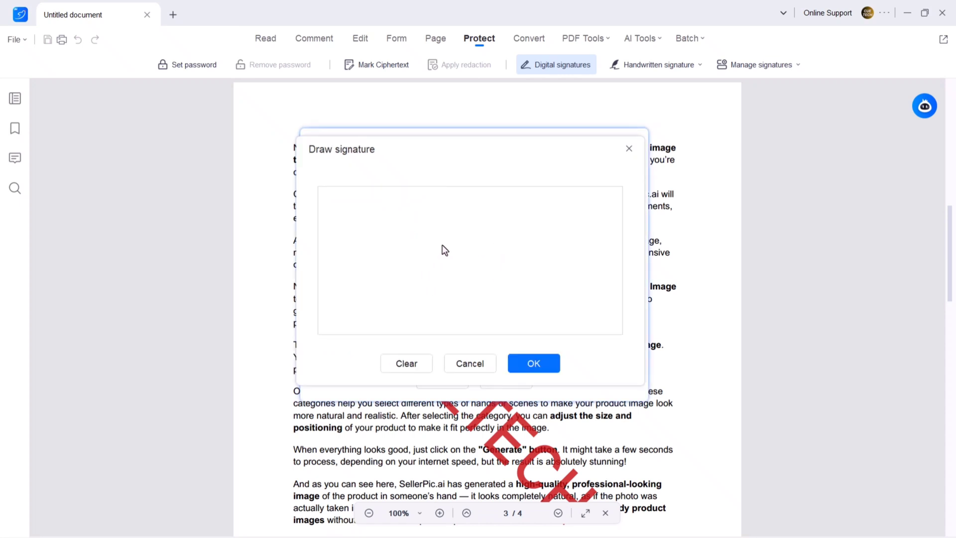
{"action": "mouse_move", "coordinate": [447, 228]}
{"action": "left_mouse_down"}
{"action": "mouse_move", "coordinate": [425, 296]}
{"action": "mouse_move", "coordinate": [498, 215]}
{"action": "mouse_move", "coordinate": [446, 239]}
{"action": "mouse_move", "coordinate": [528, 272]}
{"action": "left_mouse_up"}
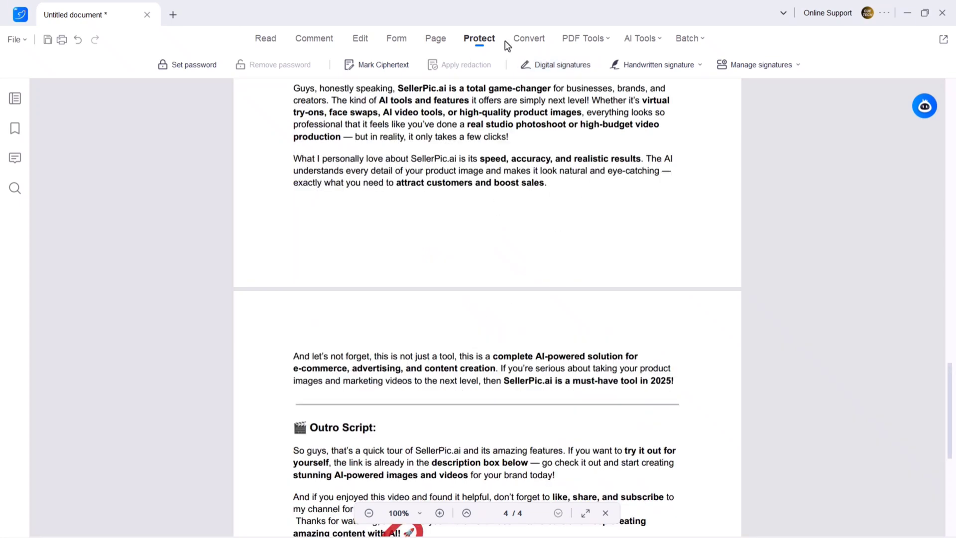
Convert the script PDF to a Word (.docx) file through the batch conversion window.
{"action": "left_click", "coordinate": [532, 44]}
{"action": "scroll", "coordinate": [478, 238], "scroll_direction": "up", "scroll_amount": 20}
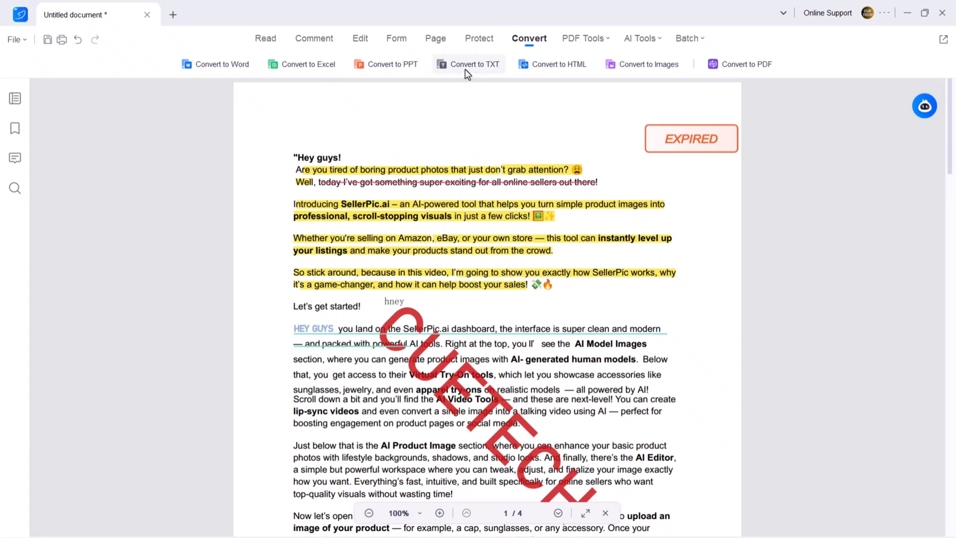
{"action": "left_click", "coordinate": [219, 63]}
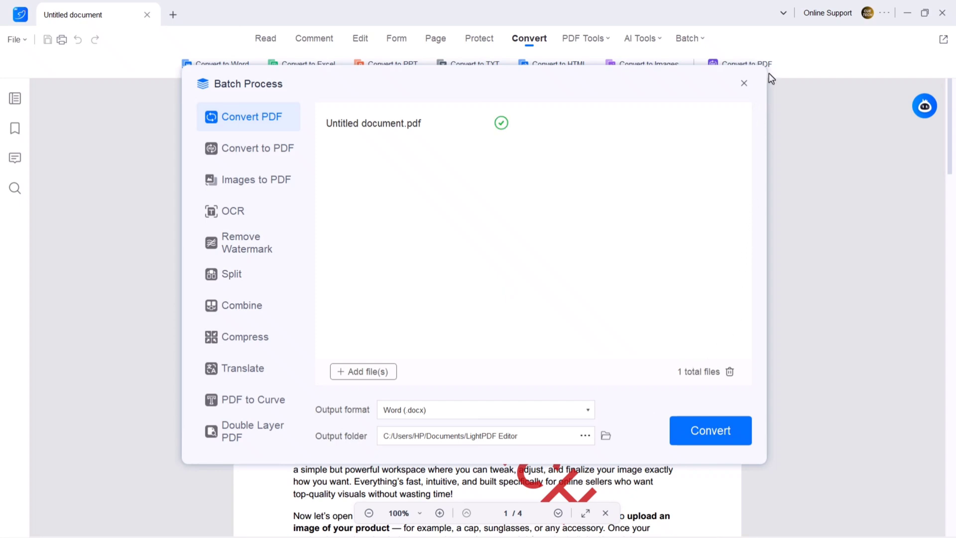
{"action": "left_click", "coordinate": [744, 83]}
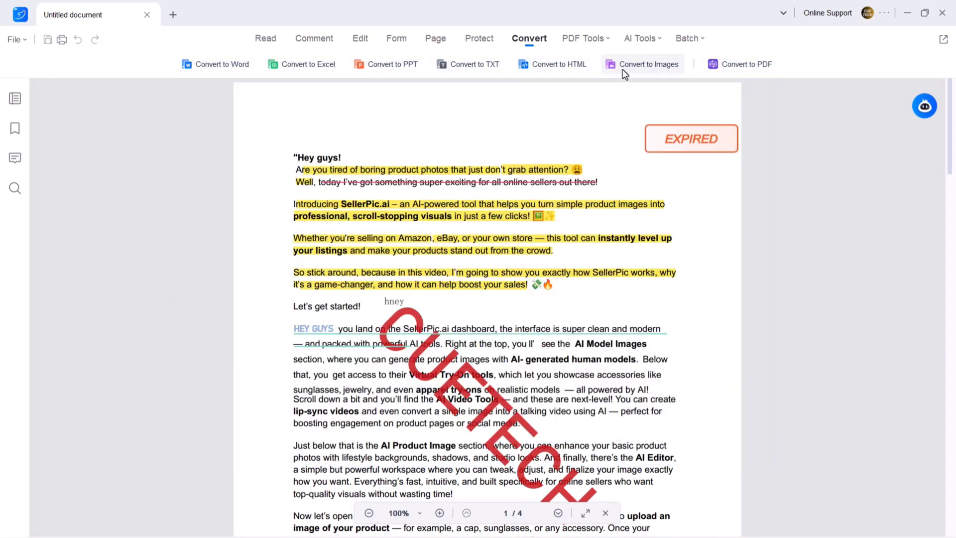
Run Standard OCR on all pages with English and Čeština as languages.
{"action": "left_click", "coordinate": [575, 40]}
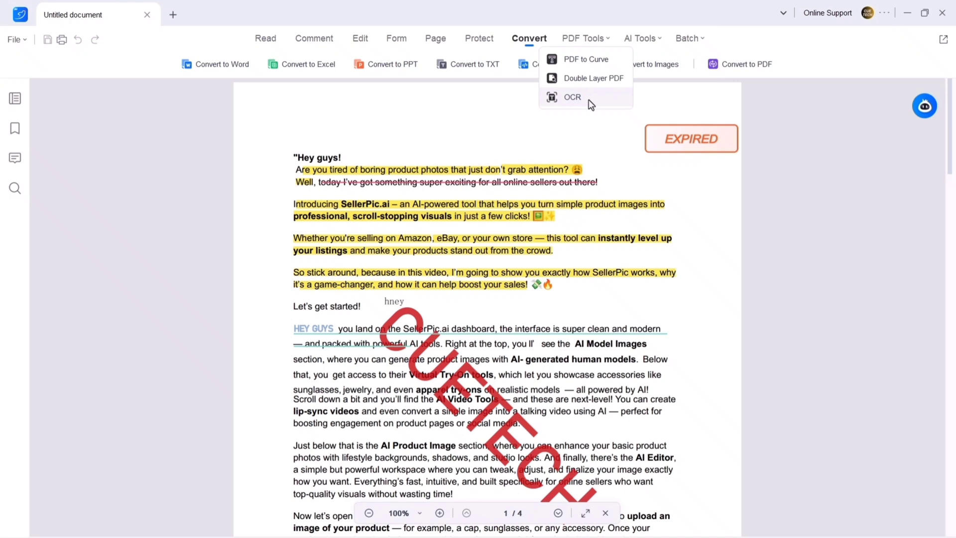
{"action": "left_click", "coordinate": [573, 97]}
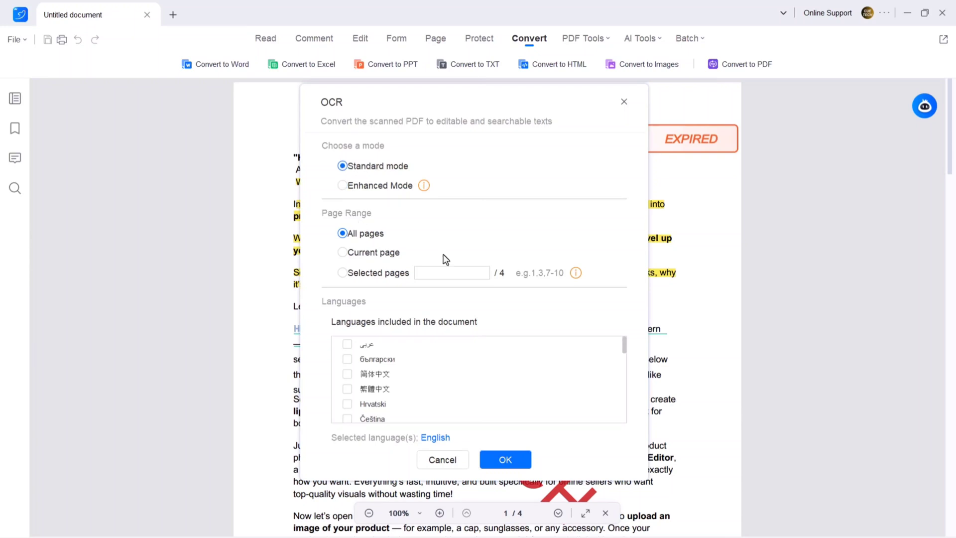
{"action": "scroll", "coordinate": [352, 350], "scroll_direction": "down", "scroll_amount": 1}
{"action": "left_click", "coordinate": [347, 403]}
{"action": "scroll", "coordinate": [349, 404], "scroll_direction": "down", "scroll_amount": 2}
{"action": "left_click", "coordinate": [505, 459]}
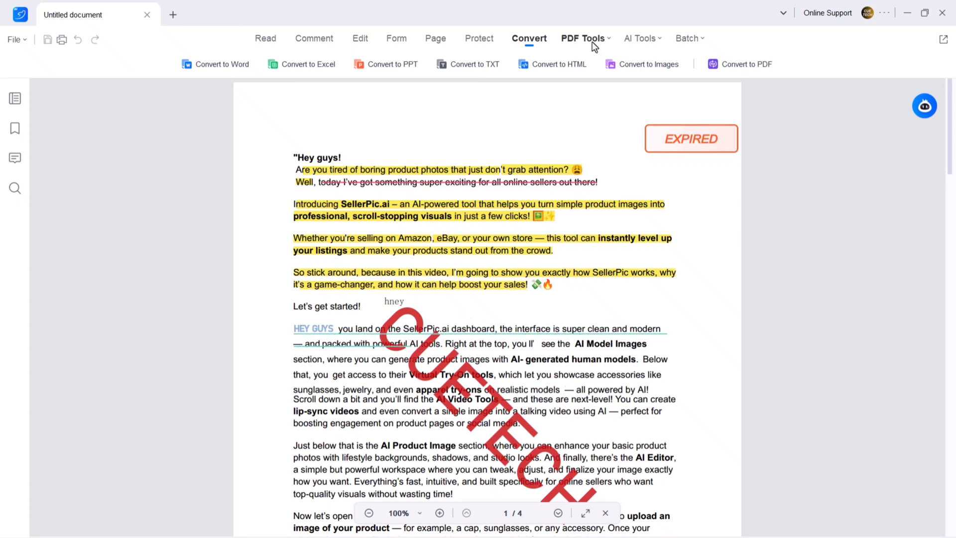
Remove the watermark from Untitled document.pdf with the AI Remove Watermark tool.
{"action": "left_click", "coordinate": [637, 45]}
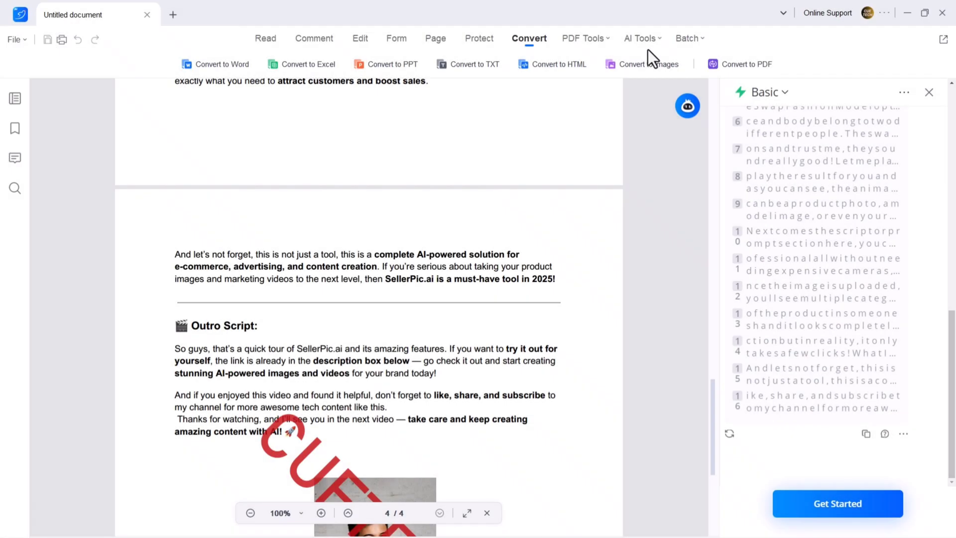
{"action": "left_click", "coordinate": [648, 44]}
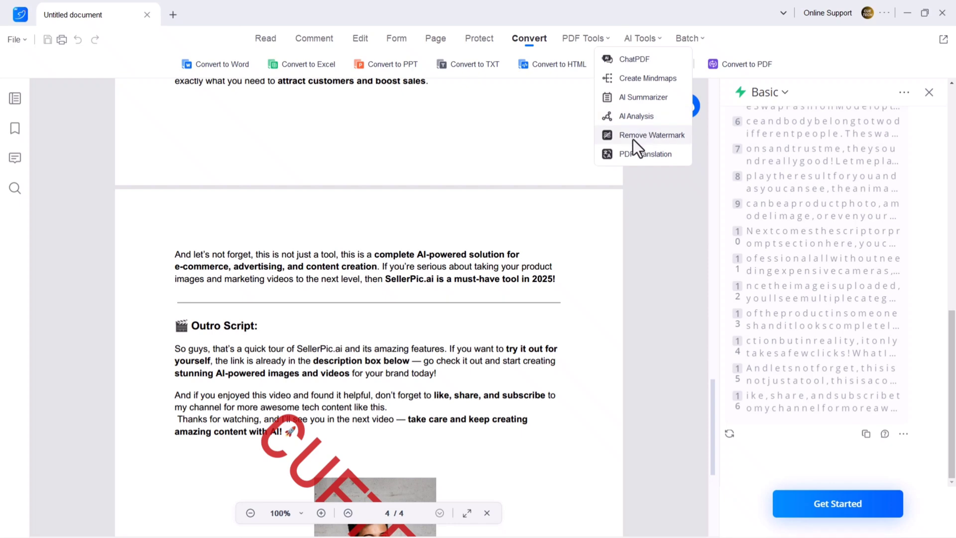
{"action": "left_click", "coordinate": [659, 139]}
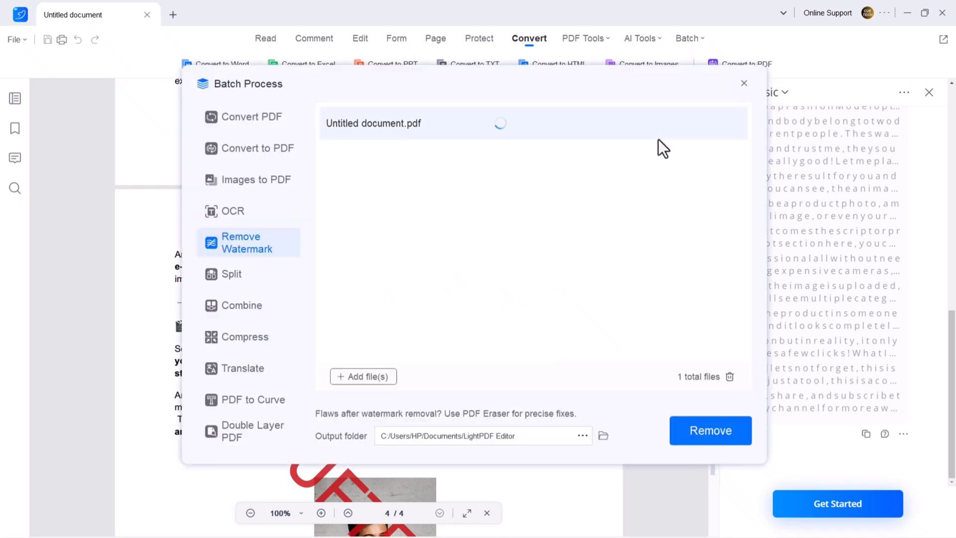
{"action": "left_click", "coordinate": [695, 434]}
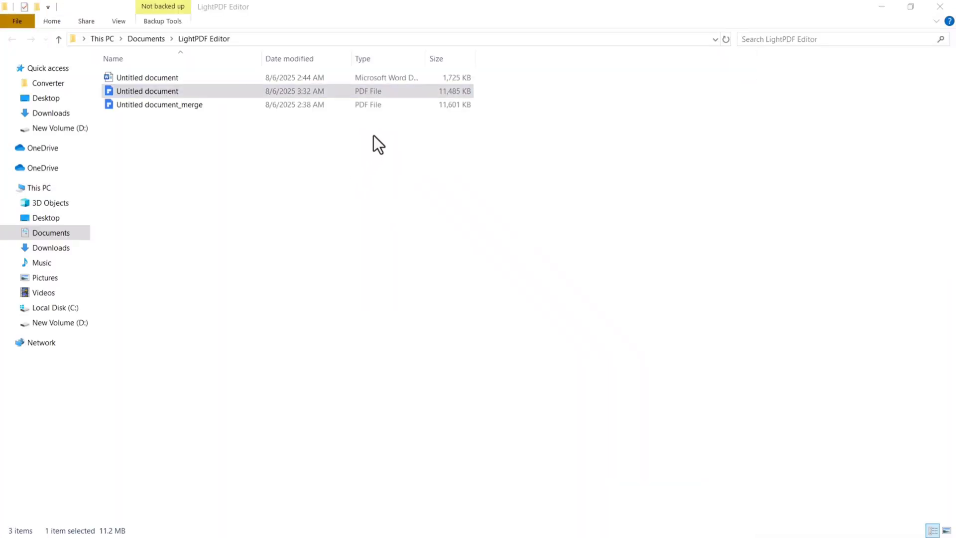
Check all four pages of the cleaned PDF in Chrome, then return to LightPDF Editor.
{"action": "key", "text": "Return"}
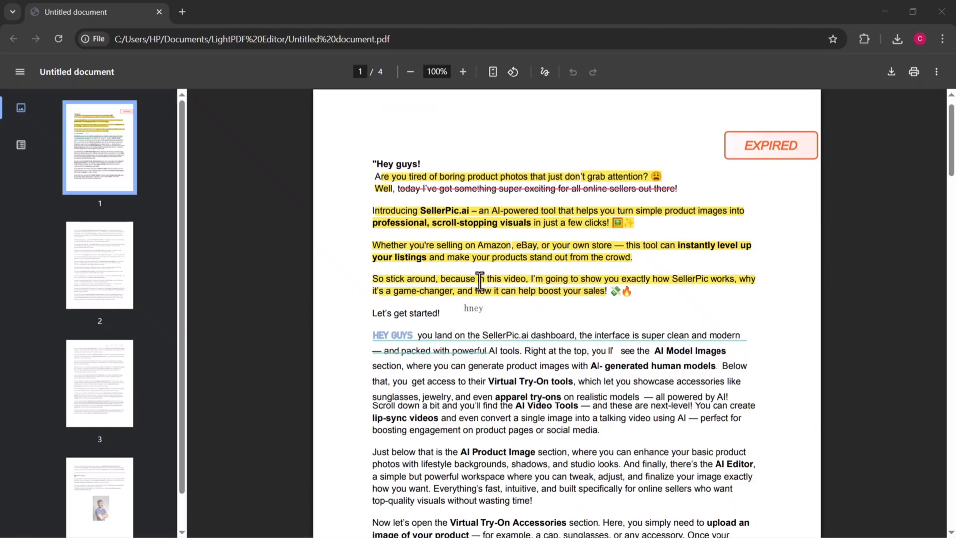
{"action": "scroll", "coordinate": [480, 280], "scroll_direction": "down", "scroll_amount": 2}
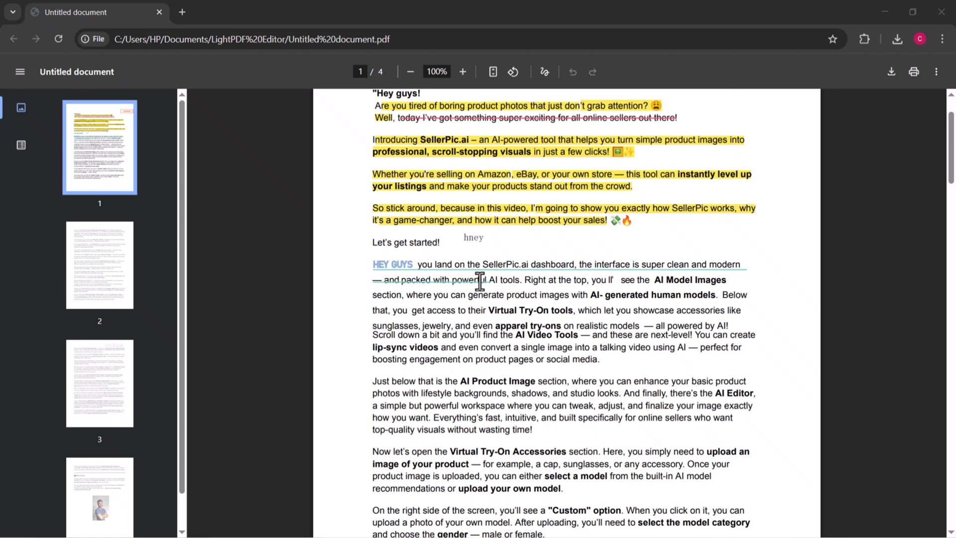
{"action": "scroll", "coordinate": [480, 281], "scroll_direction": "down", "scroll_amount": 10}
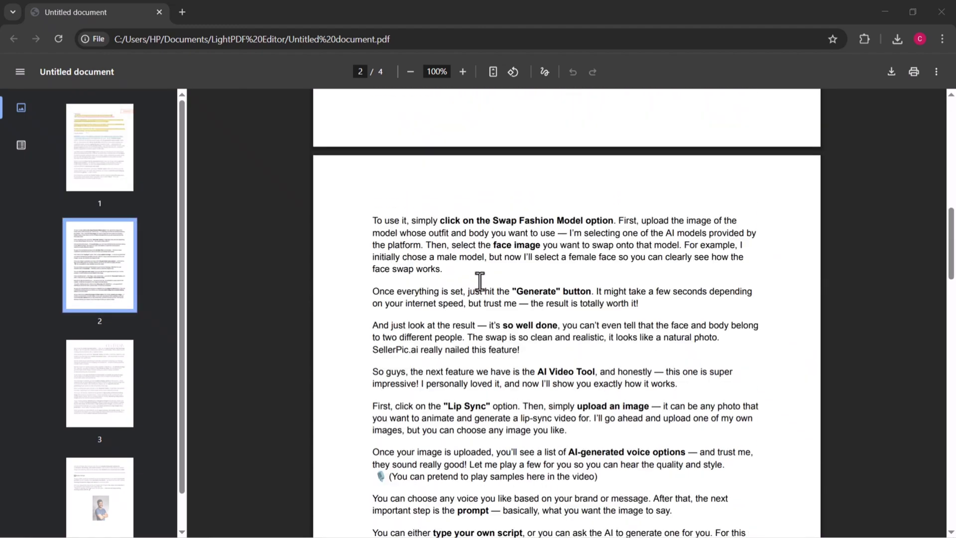
{"action": "scroll", "coordinate": [480, 281], "scroll_direction": "down", "scroll_amount": 13}
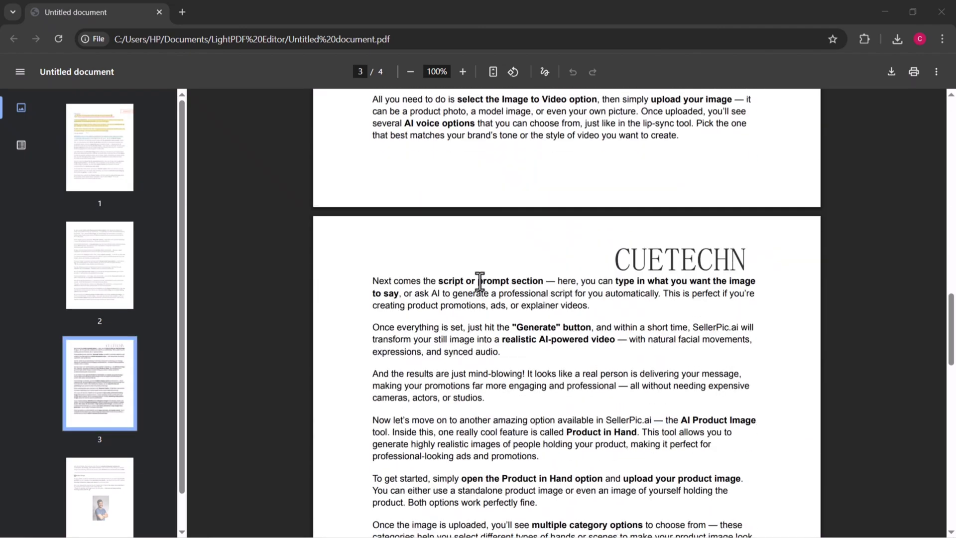
{"action": "scroll", "coordinate": [480, 280], "scroll_direction": "down", "scroll_amount": 12}
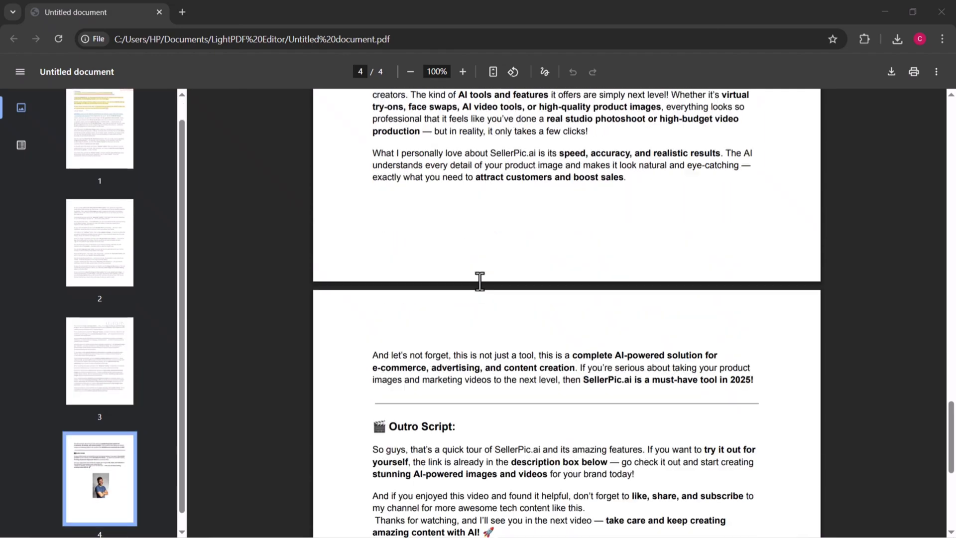
{"action": "scroll", "coordinate": [479, 280], "scroll_direction": "down", "scroll_amount": 9}
{"action": "scroll", "coordinate": [480, 280], "scroll_direction": "up", "scroll_amount": 1}
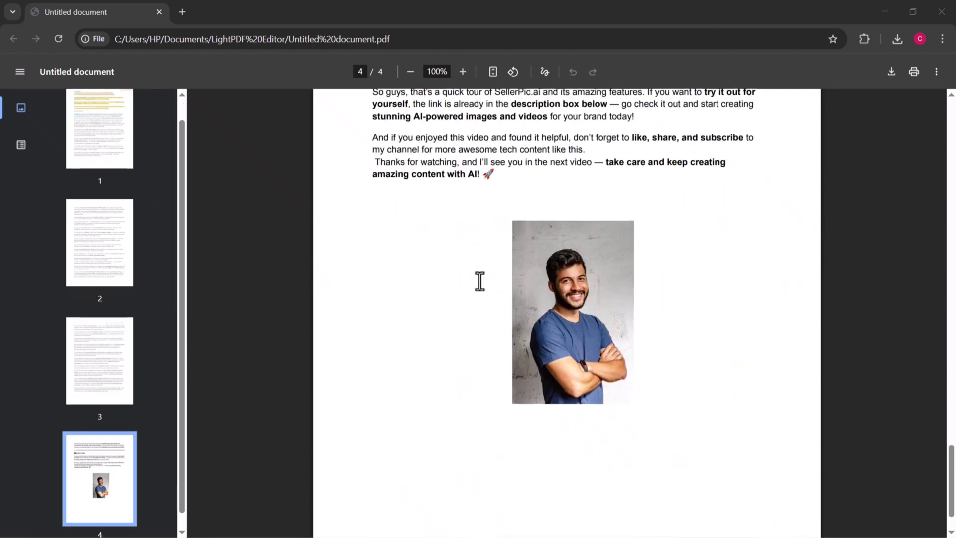
{"action": "key", "text": "alt+Tab"}
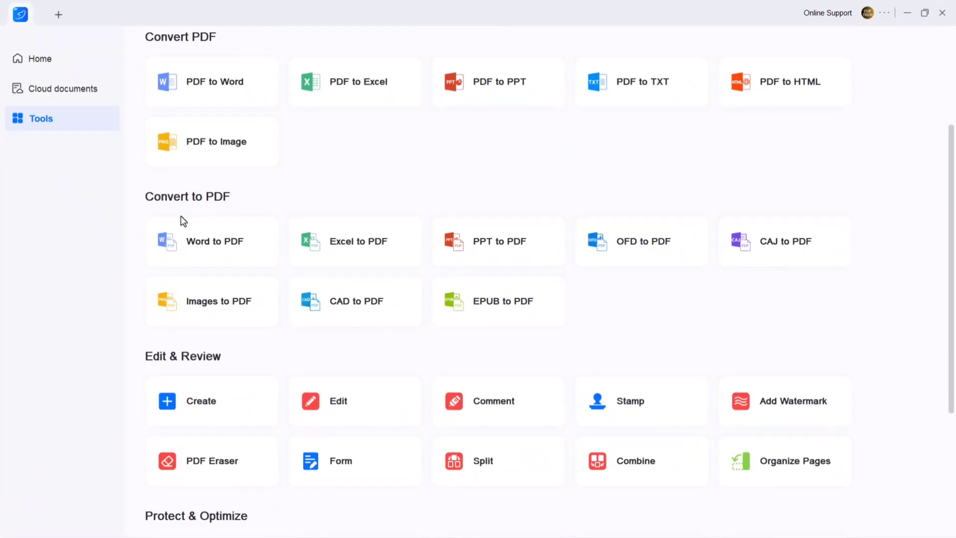
Scroll through the Tools page's Edit & Review and Protect & Optimize groups.
{"action": "scroll", "coordinate": [181, 220], "scroll_direction": "down", "scroll_amount": 3}
{"action": "scroll", "coordinate": [210, 297], "scroll_direction": "down", "scroll_amount": 2}
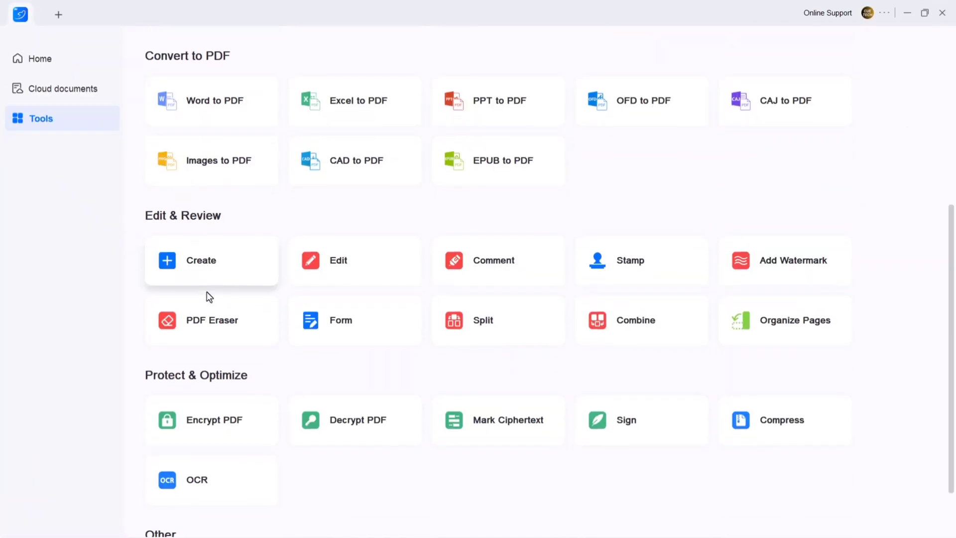